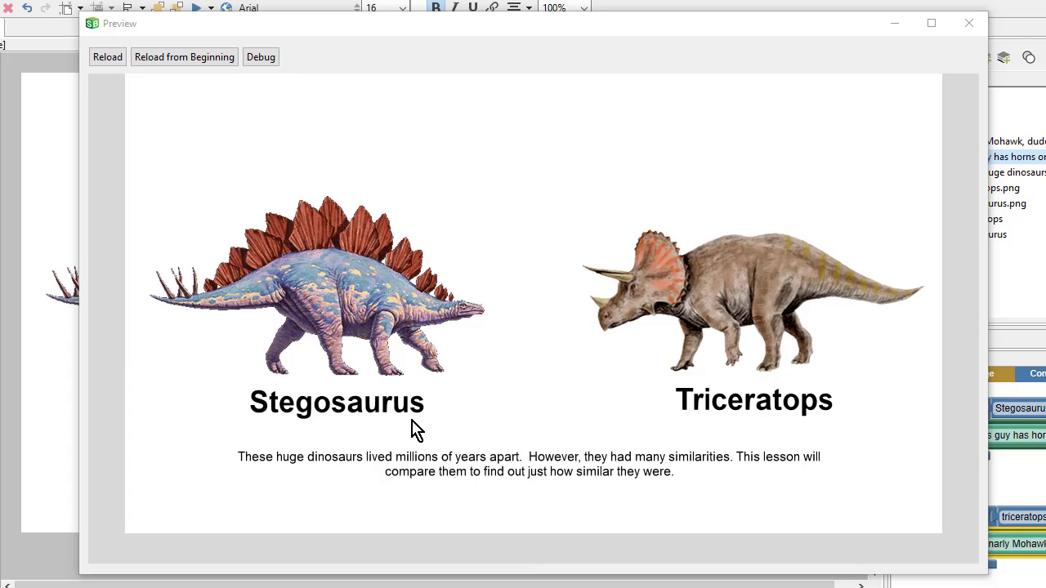
Step: In the preview, reveal the Stegosaurus and Triceratops green speech-bubble callouts
{"action": "left_click", "coordinate": [427, 340]}
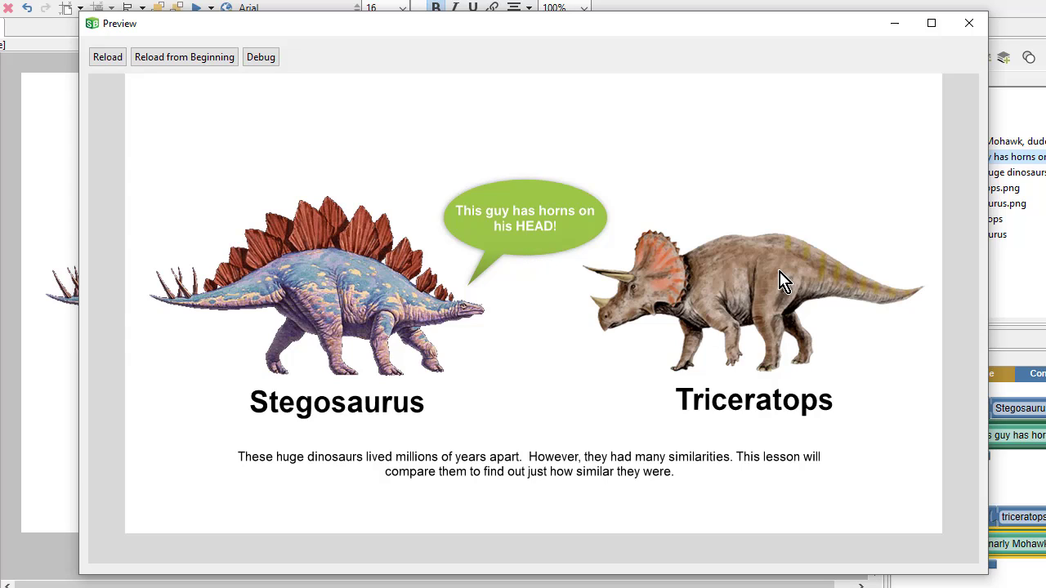
{"action": "left_click", "coordinate": [821, 300]}
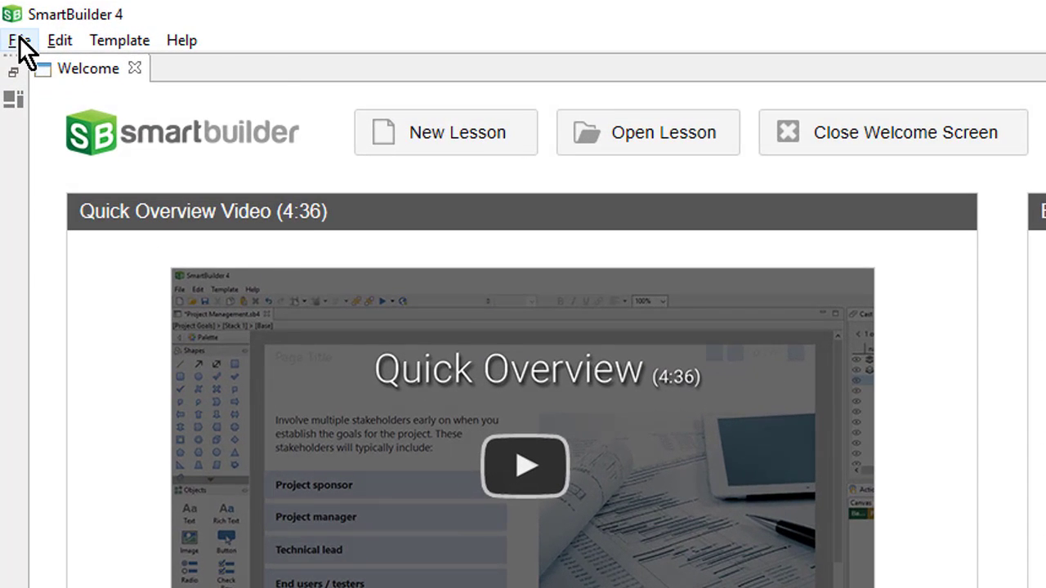
Step: Create a new blank Untitled Lesson from the Welcome screen
{"action": "left_click", "coordinate": [15, 36]}
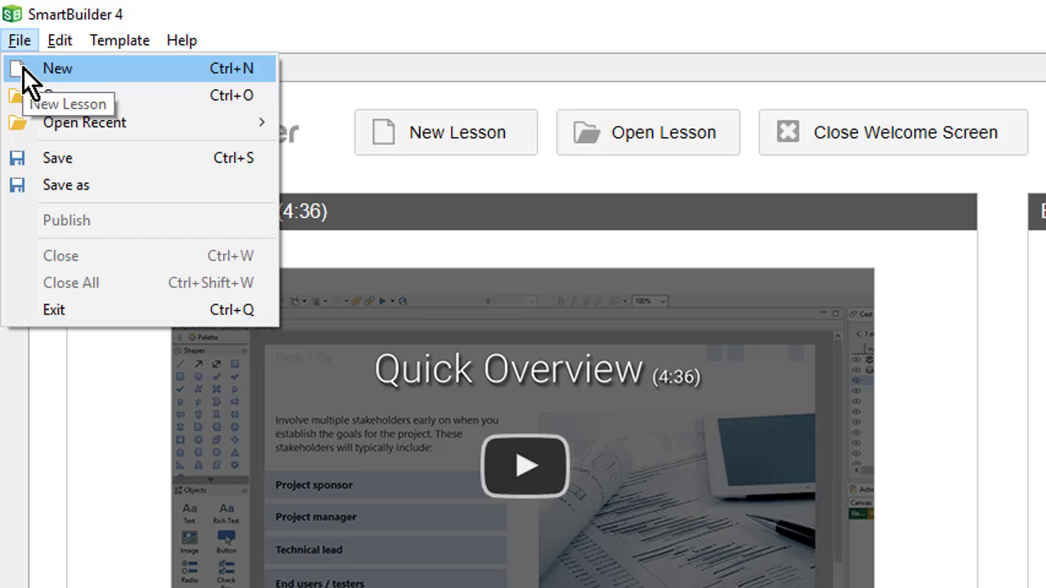
{"action": "key", "text": "Escape"}
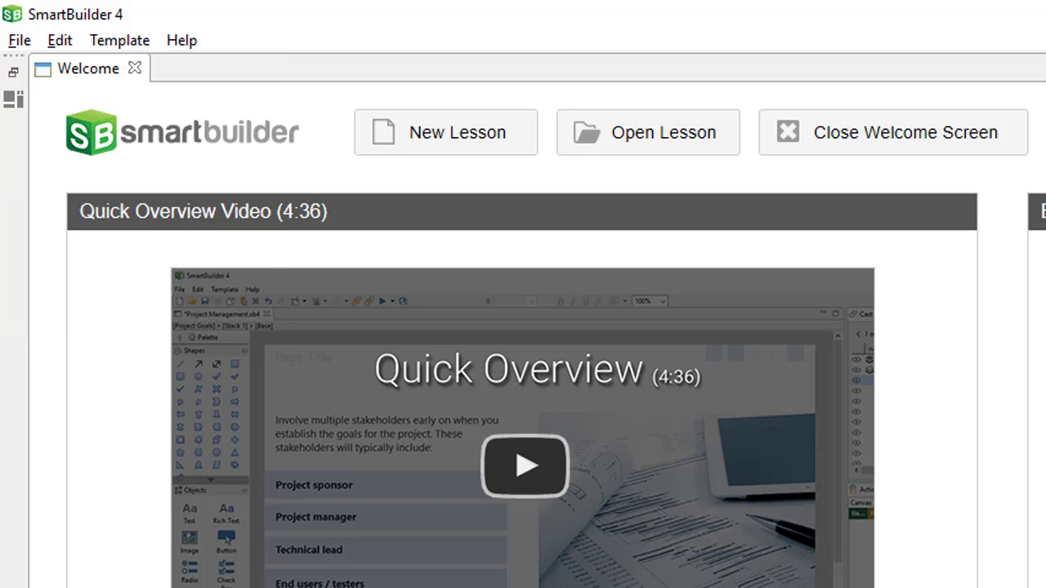
{"action": "left_click", "coordinate": [446, 152]}
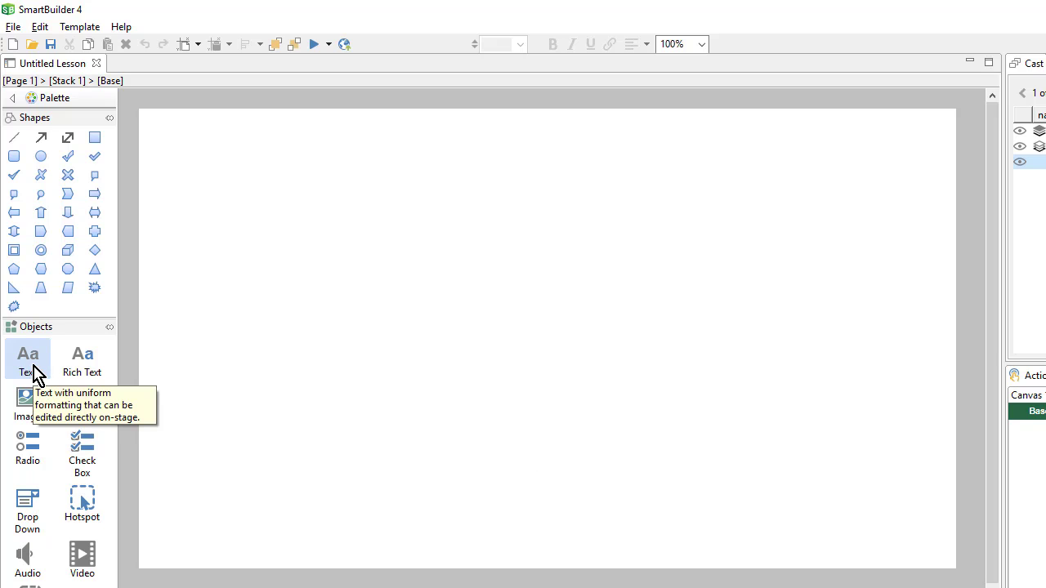
Step: Draw a text box on Page 1 containing the label 'Stegosaurus'
{"action": "left_click", "coordinate": [33, 368]}
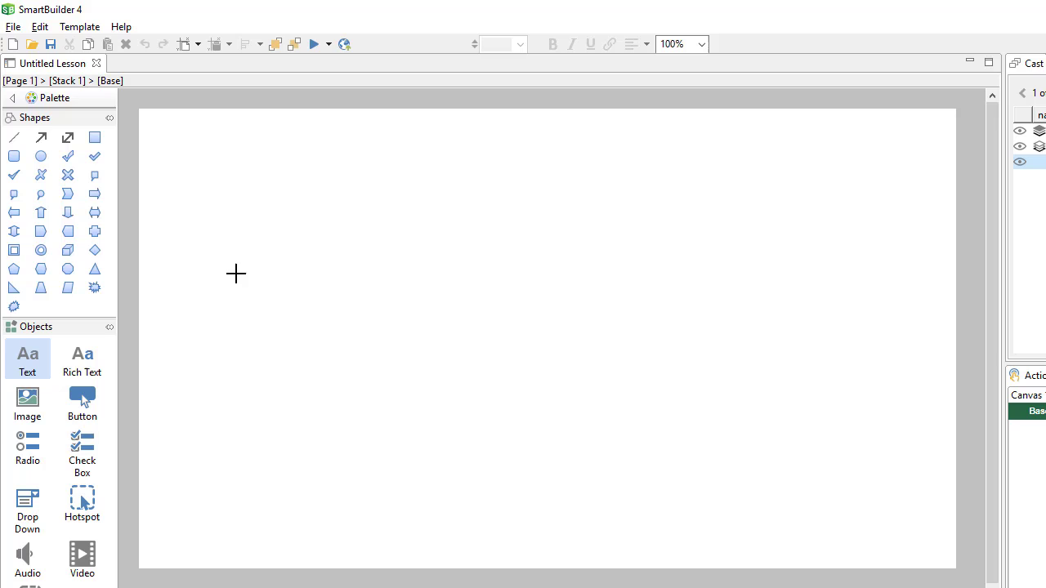
{"action": "left_click_drag", "start_coordinate": [236, 274], "coordinate": [450, 367]}
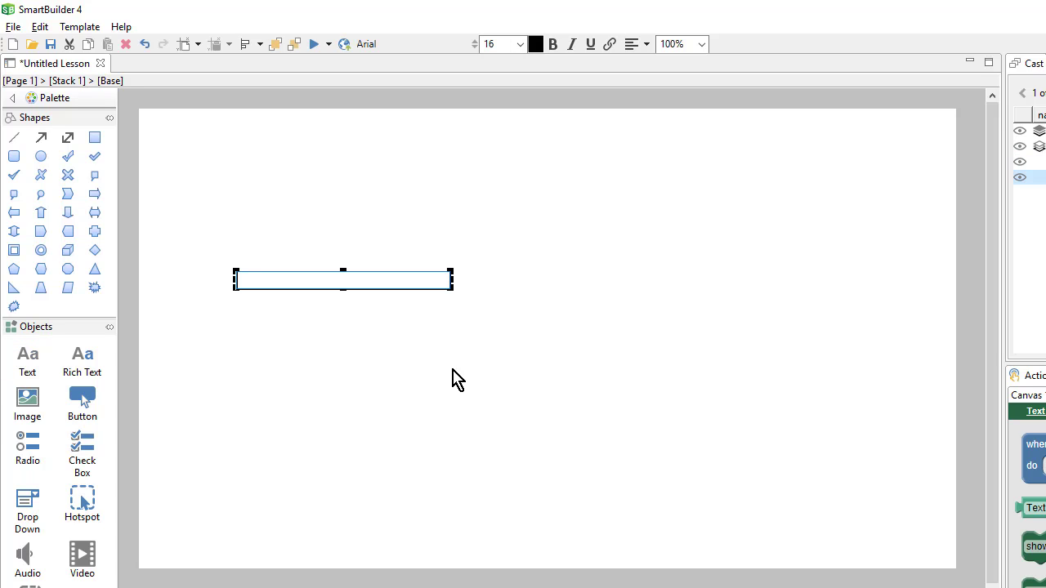
{"action": "type", "text": "Stegosaurus"}
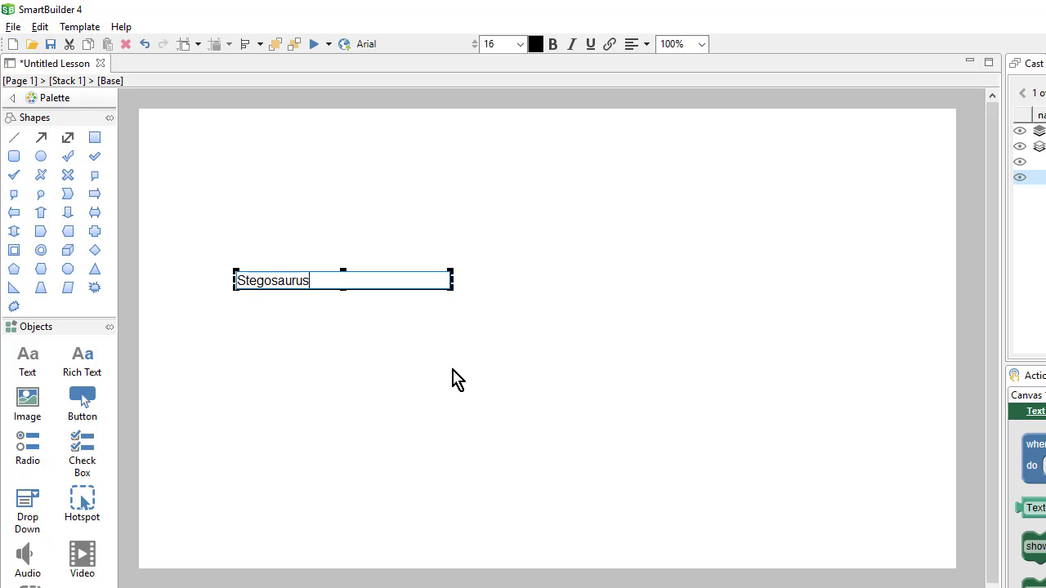
{"action": "left_click", "coordinate": [452, 369]}
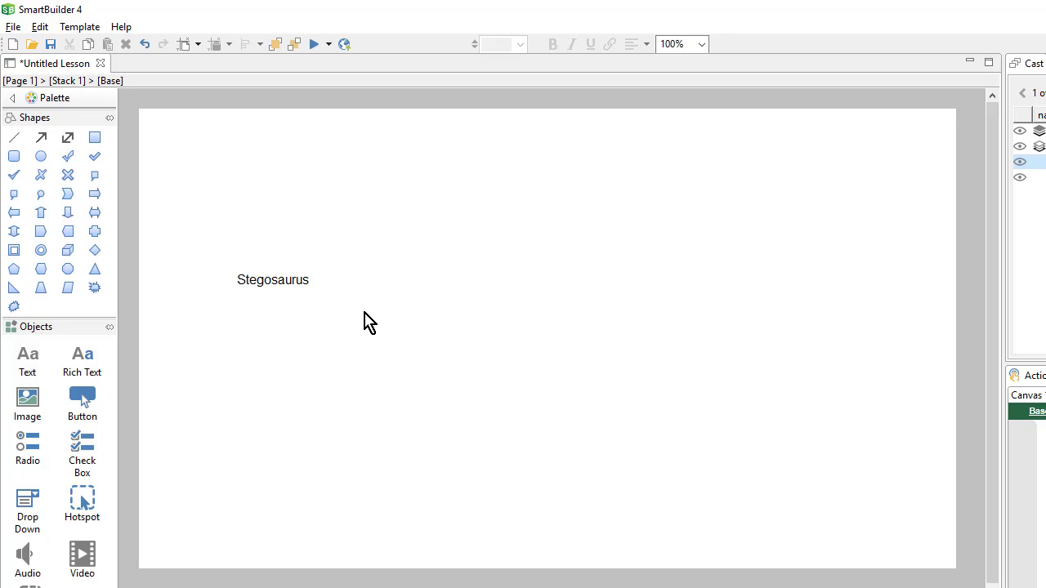
Step: Format the Stegosaurus label as 36-point bold, centre-aligned
{"action": "left_click", "coordinate": [326, 285]}
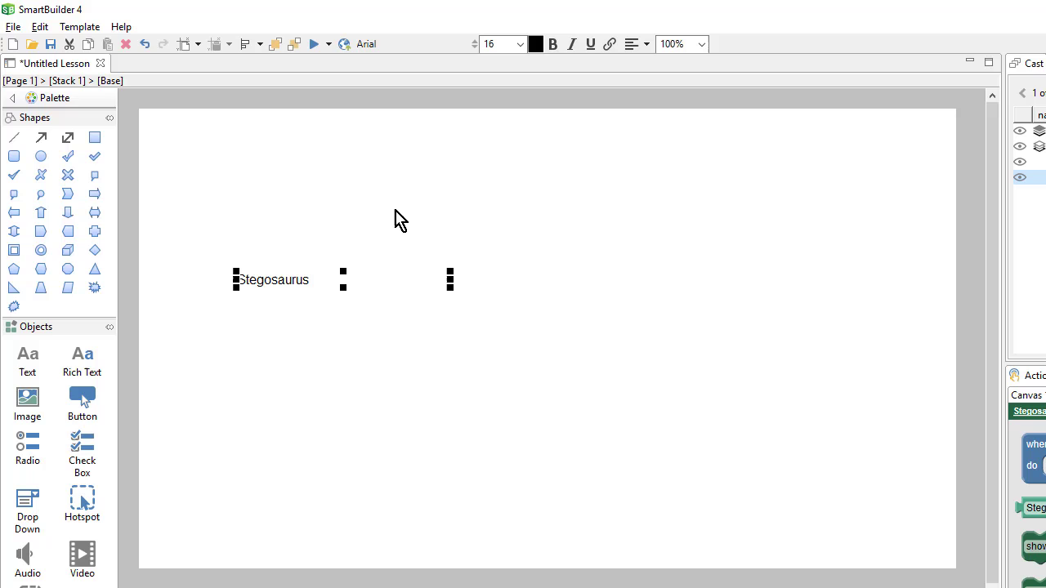
{"action": "left_click", "coordinate": [520, 44]}
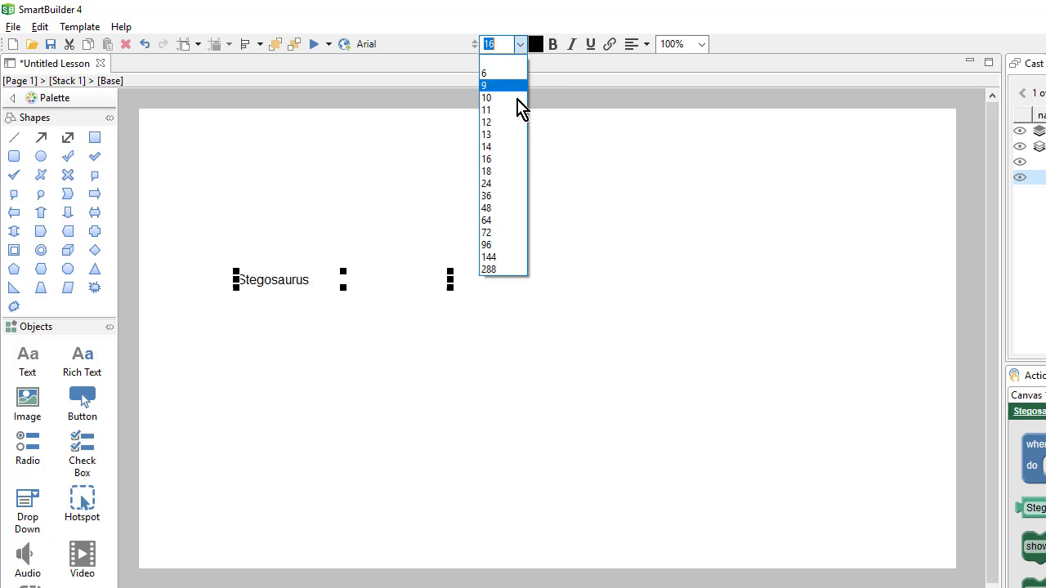
{"action": "left_click", "coordinate": [507, 202]}
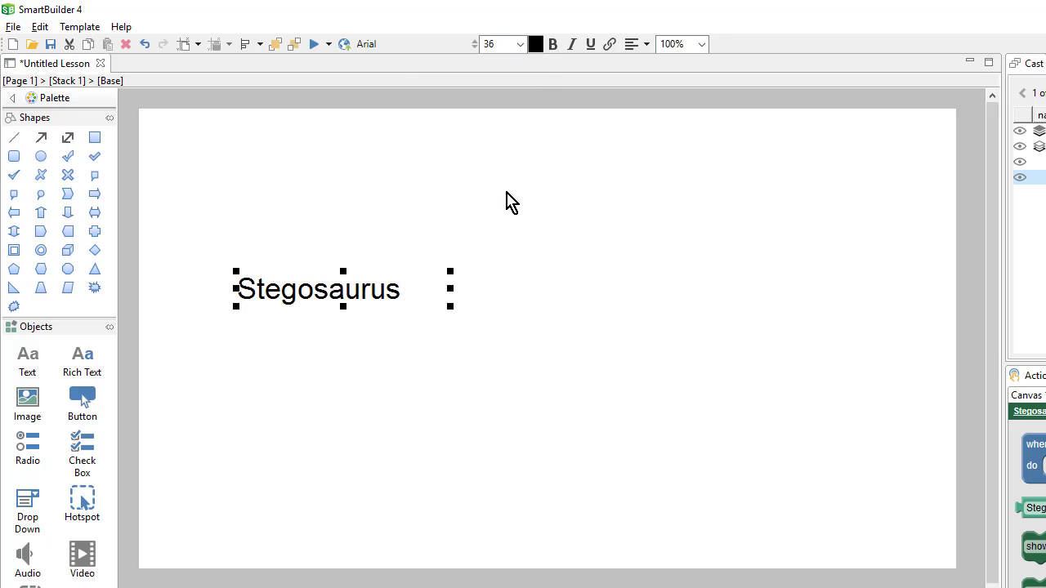
{"action": "left_click", "coordinate": [551, 45]}
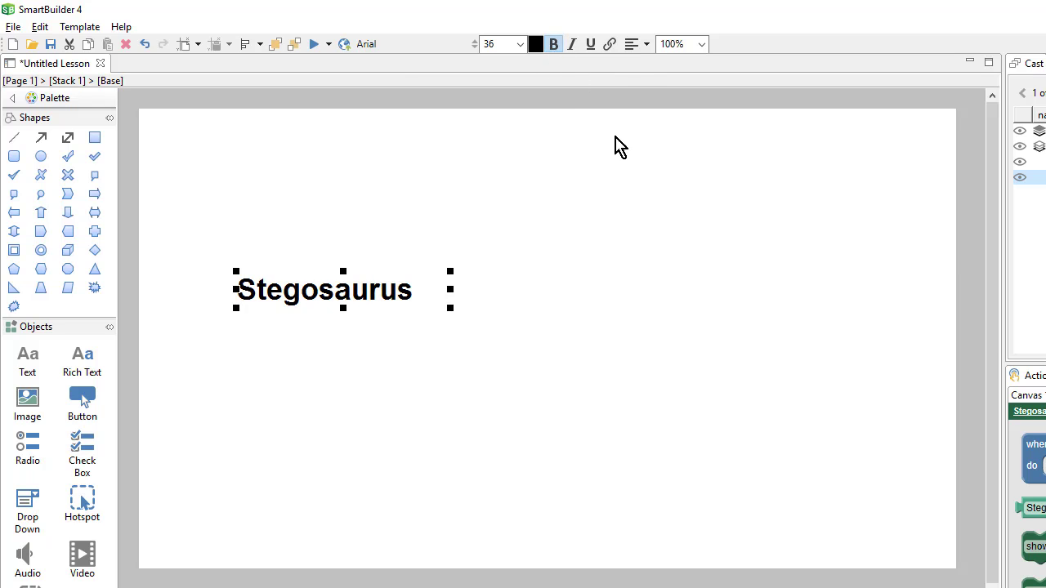
{"action": "left_click", "coordinate": [645, 46]}
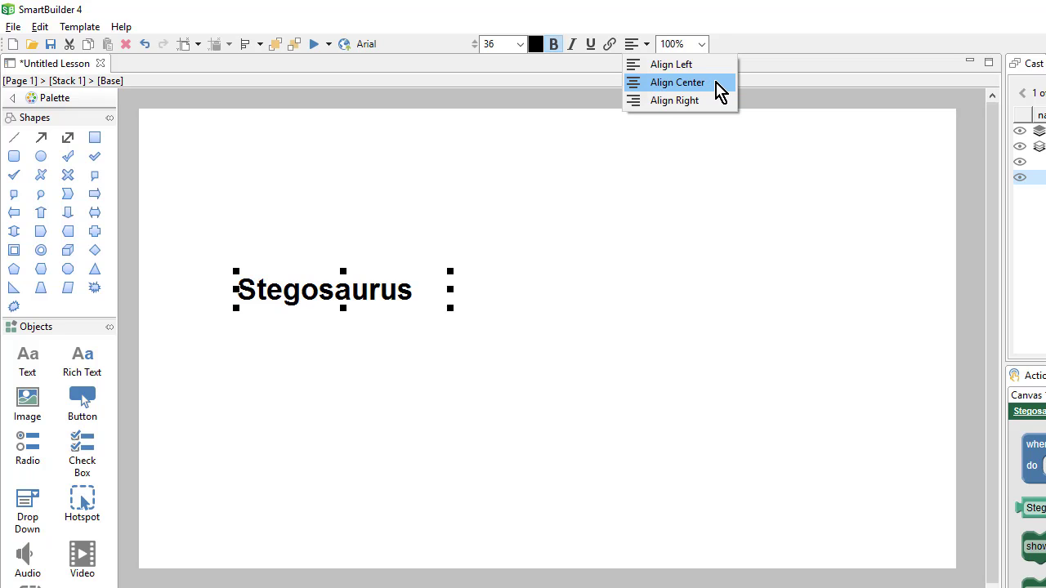
{"action": "left_click", "coordinate": [718, 90]}
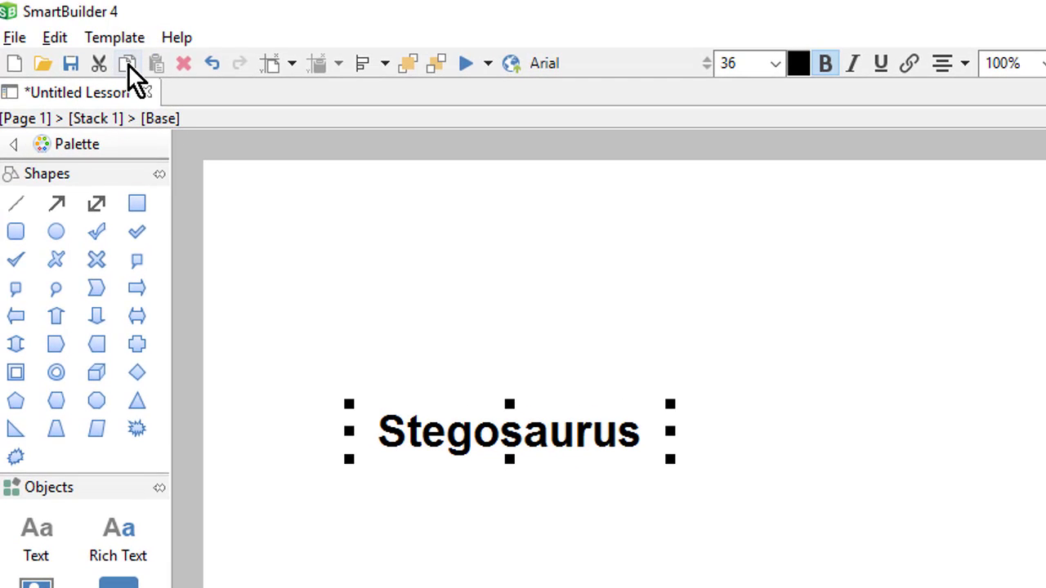
Step: Duplicate the Stegosaurus label to the right, retype it as 'Triceratops', and level them
{"action": "left_click", "coordinate": [128, 65]}
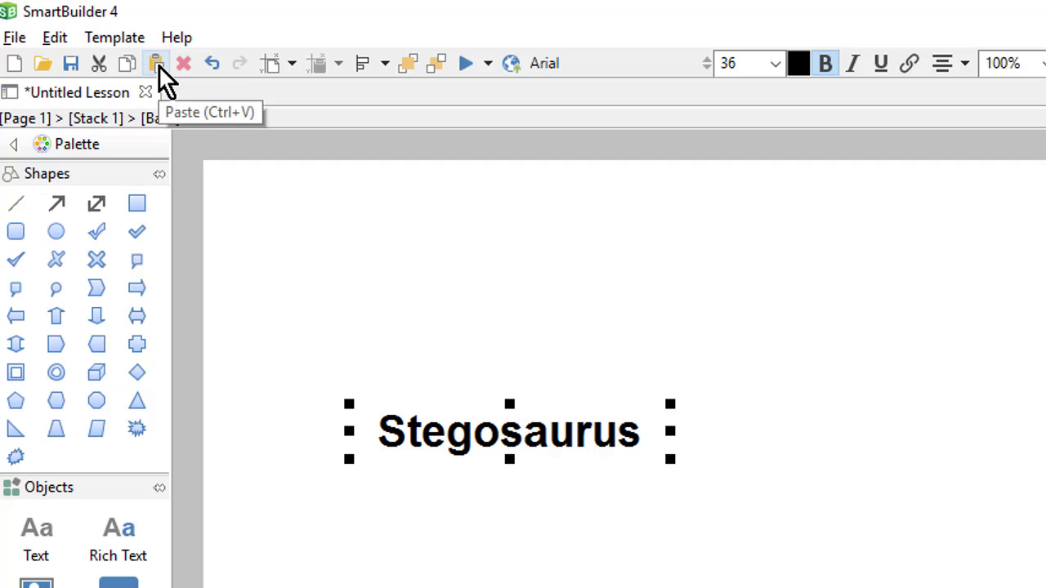
{"action": "left_click", "coordinate": [159, 65]}
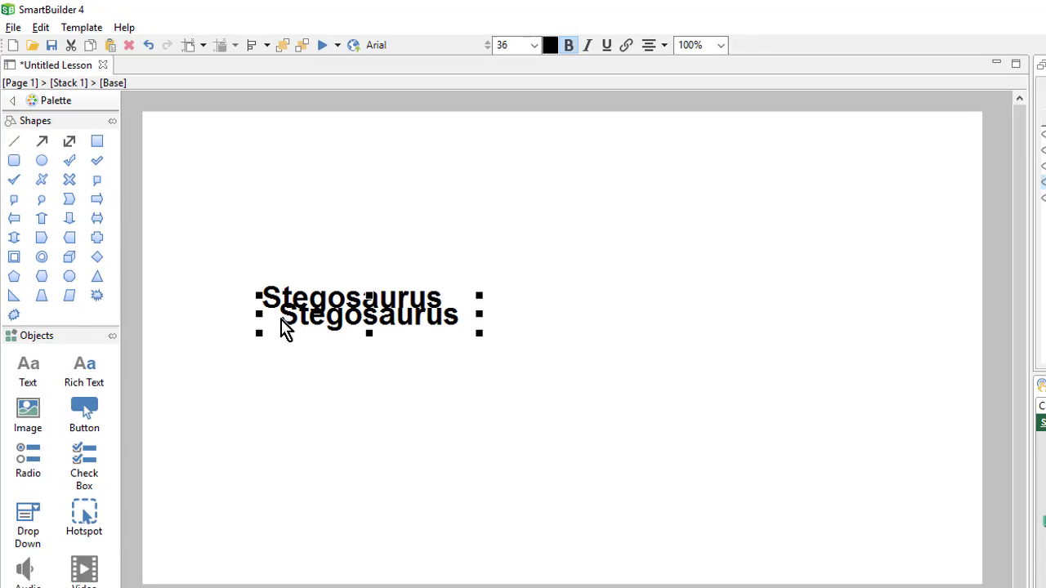
{"action": "left_click_drag", "start_coordinate": [280, 318], "coordinate": [590, 319]}
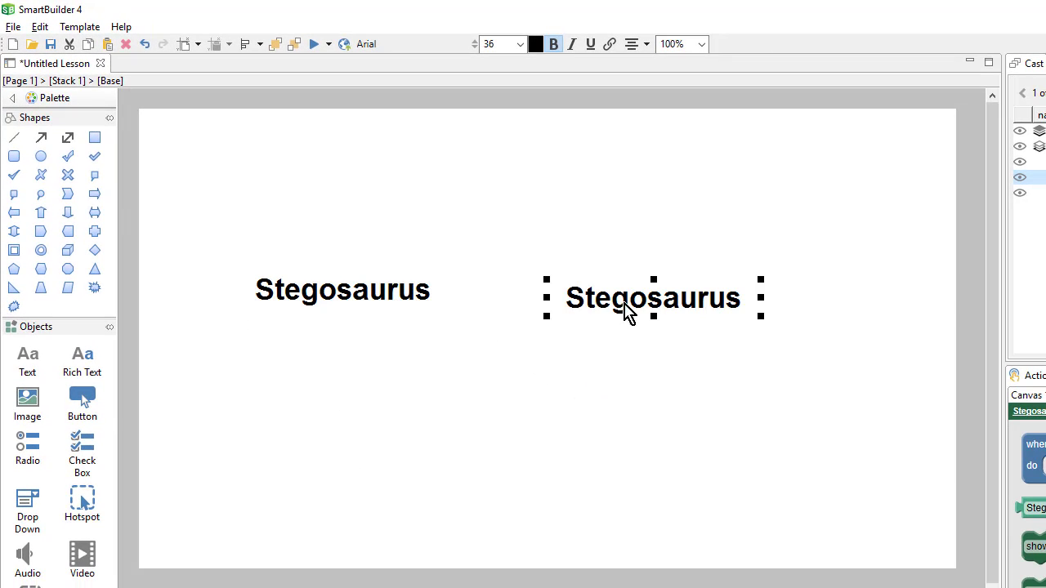
{"action": "double_click", "coordinate": [580, 299]}
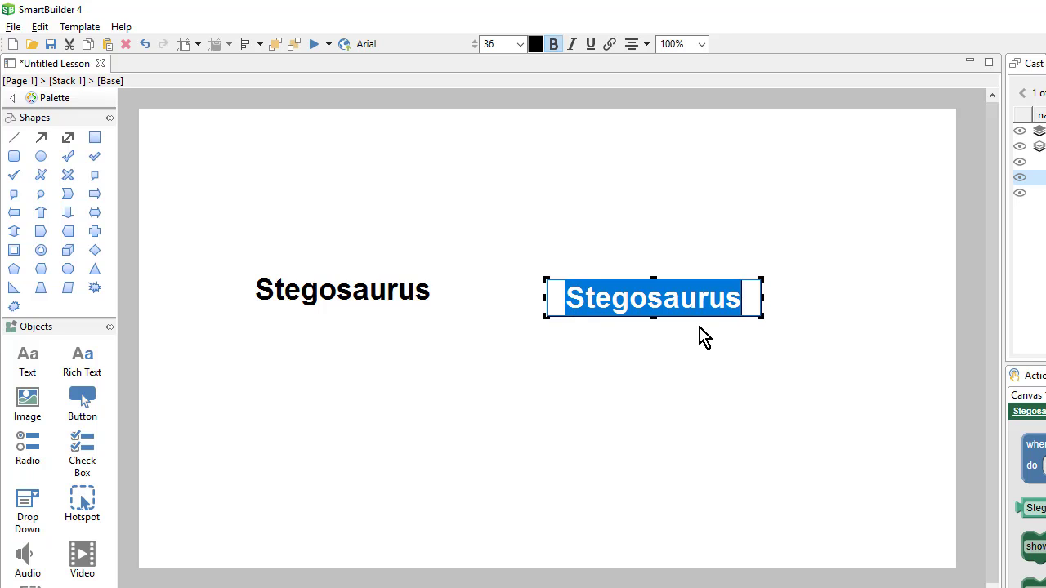
{"action": "type", "text": "Tricer"}
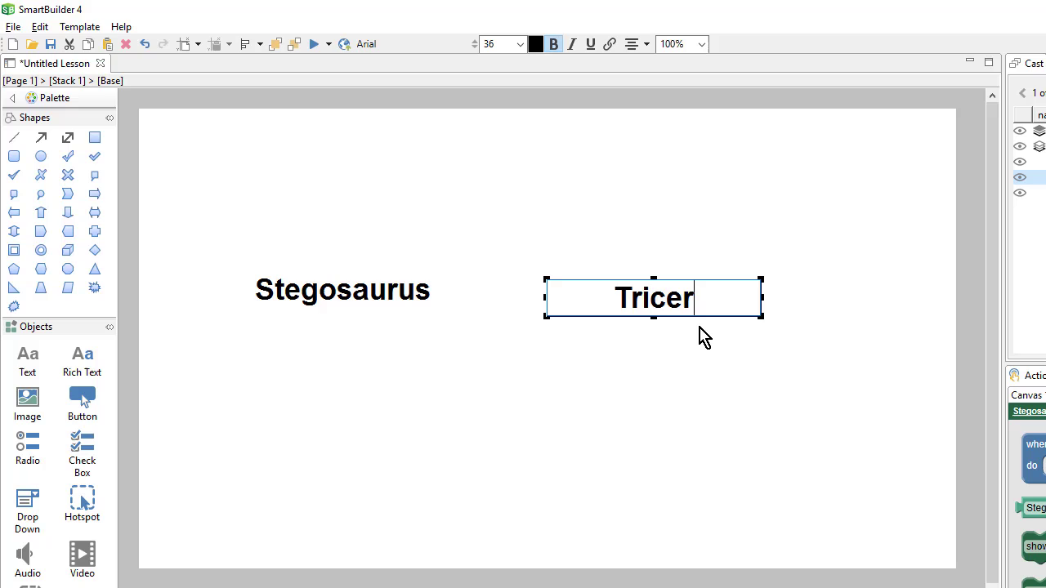
{"action": "type", "text": "atops"}
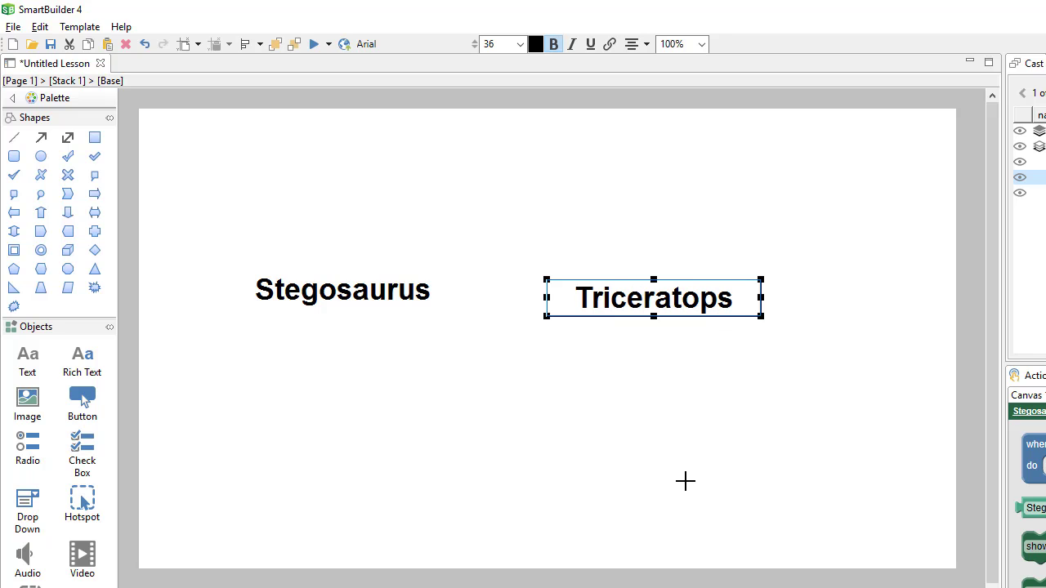
{"action": "left_click", "coordinate": [685, 482]}
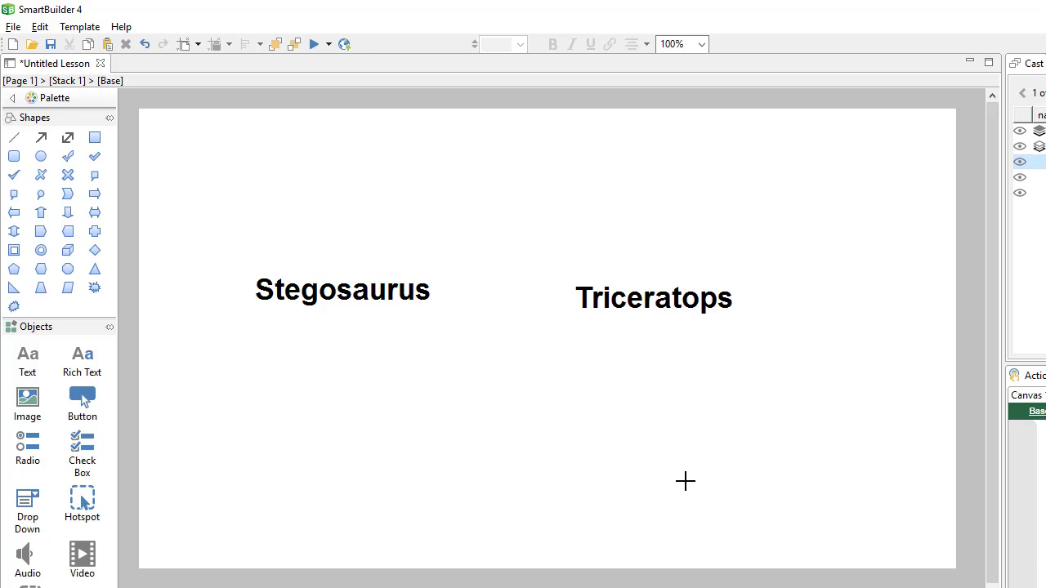
{"action": "left_click", "coordinate": [674, 319]}
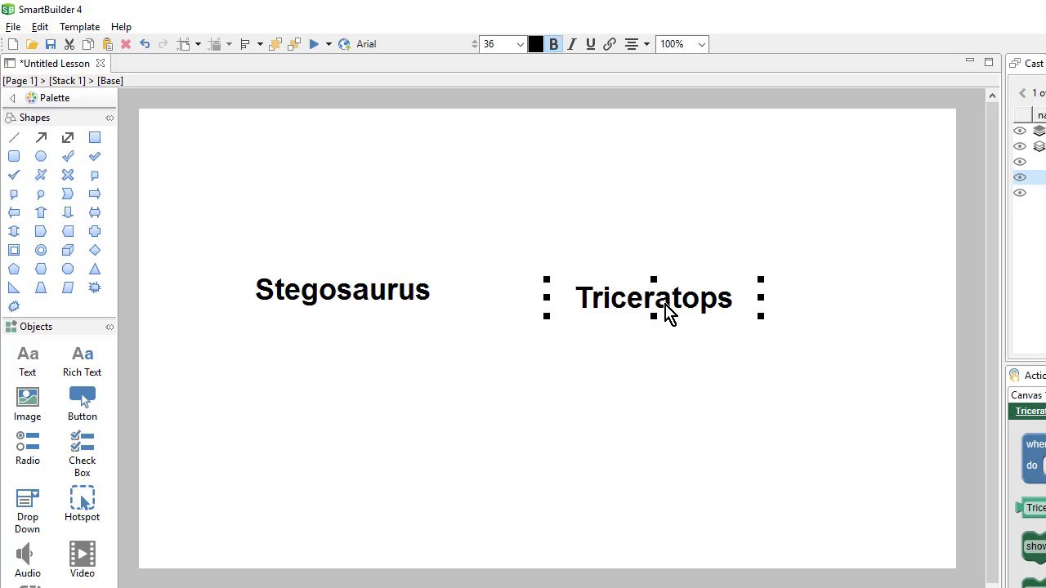
{"action": "mouse_move", "coordinate": [666, 313]}
{"action": "left_mouse_down"}
{"action": "mouse_move", "coordinate": [665, 350]}
{"action": "mouse_move", "coordinate": [666, 302]}
{"action": "left_mouse_up"}
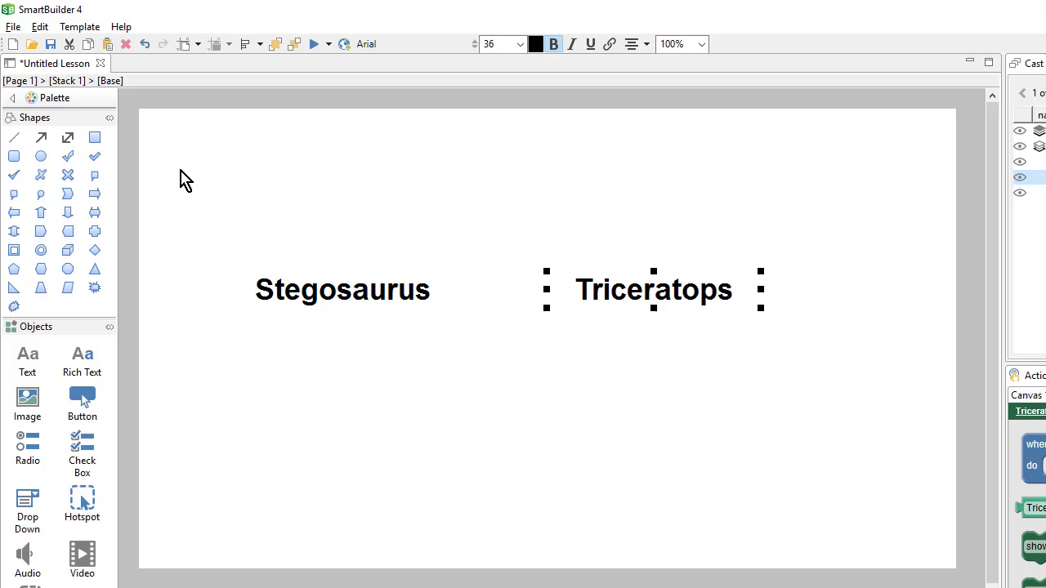
Step: Select both dinosaur name labels and drag them together lower on Page 1
{"action": "left_click_drag", "start_coordinate": [178, 159], "coordinate": [849, 357]}
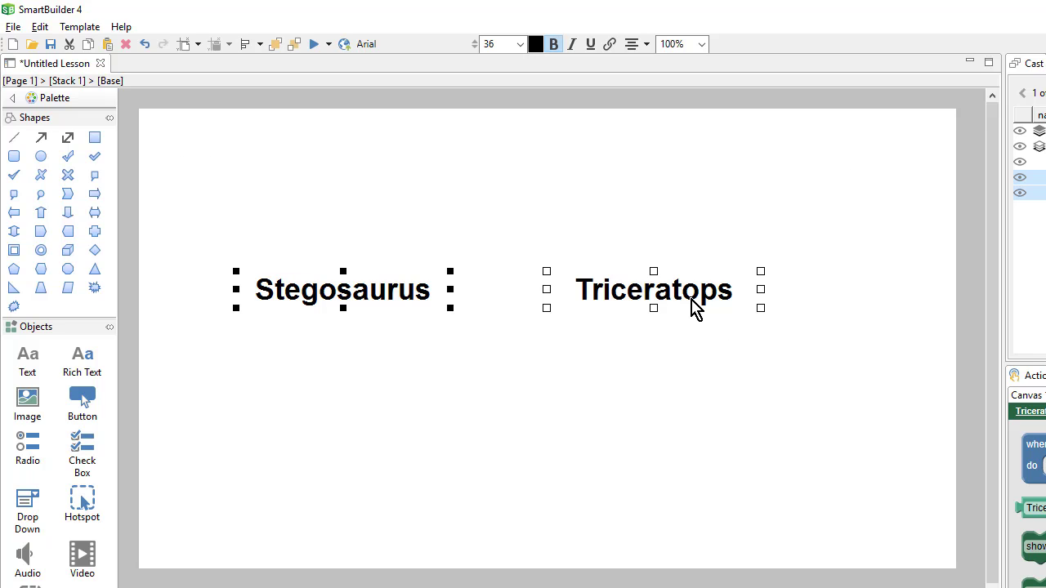
{"action": "left_click_drag", "start_coordinate": [693, 309], "coordinate": [728, 447]}
{"action": "left_click", "coordinate": [719, 509]}
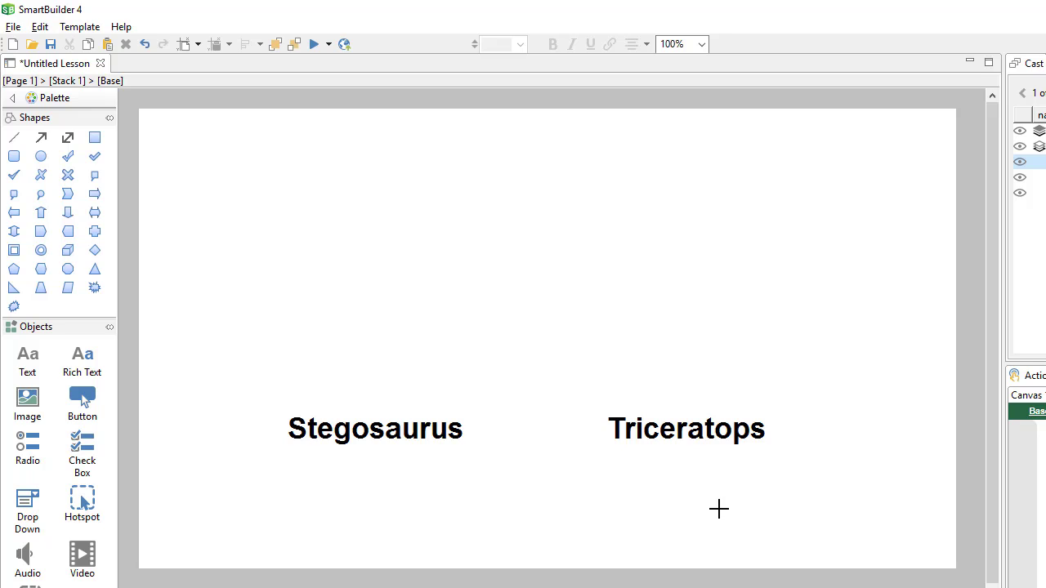
Step: Insert Stegosaurus.png above the Stegosaurus label and nudge it slightly left
{"action": "left_click", "coordinate": [28, 402]}
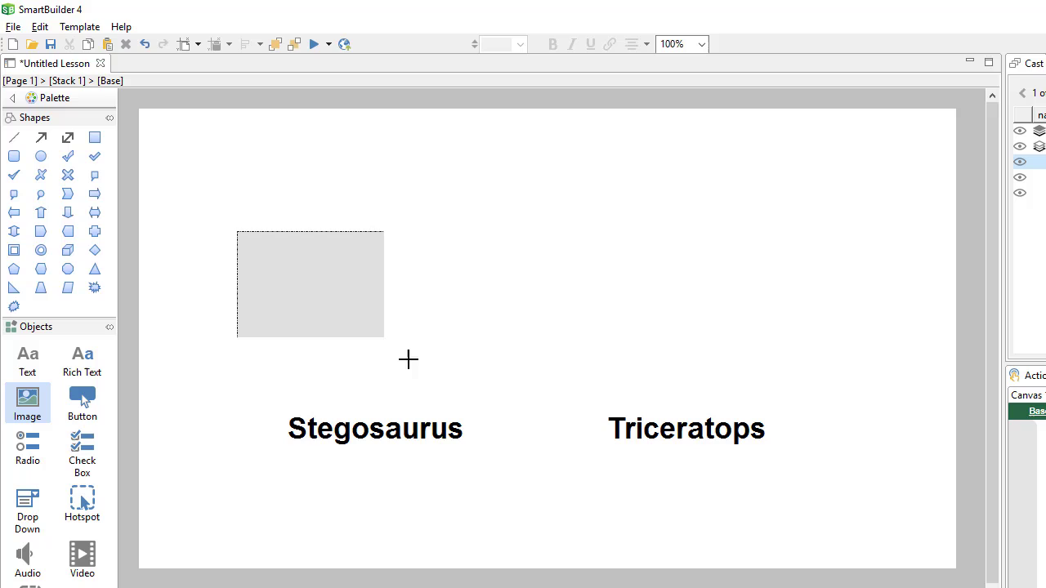
{"action": "left_click_drag", "start_coordinate": [409, 359], "coordinate": [484, 384]}
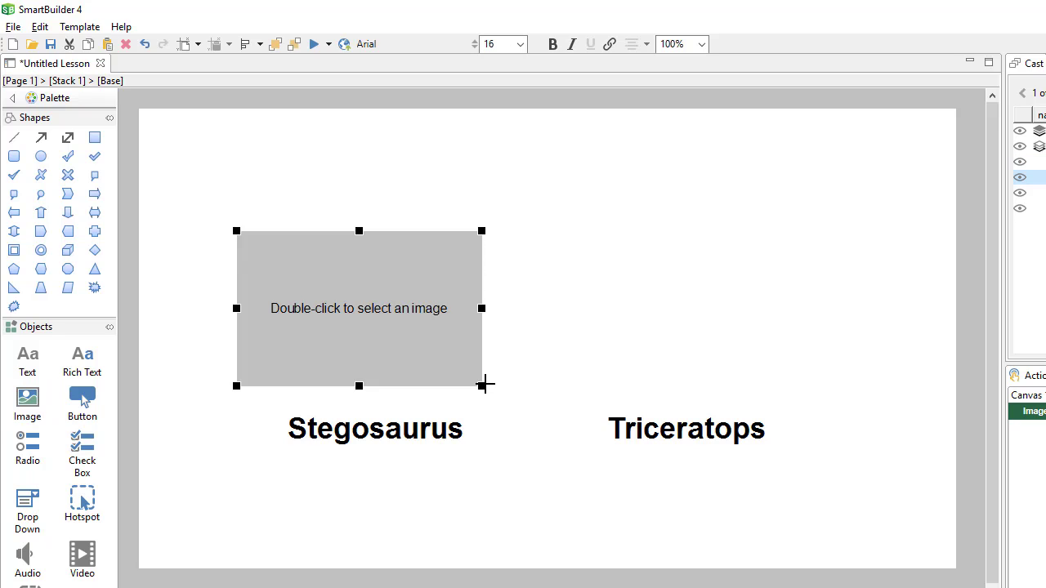
{"action": "double_click", "coordinate": [393, 336]}
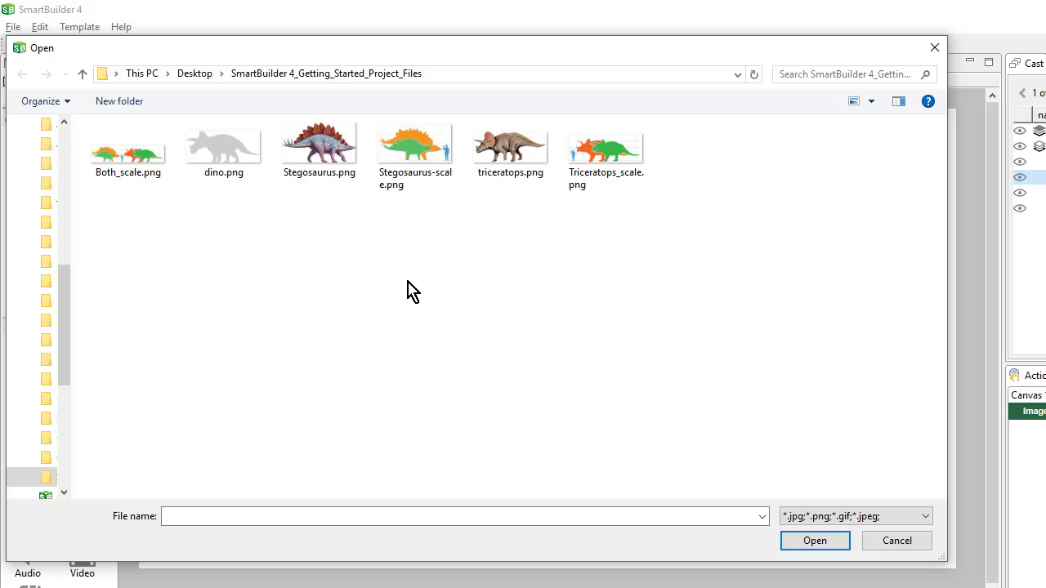
{"action": "left_click", "coordinate": [345, 140]}
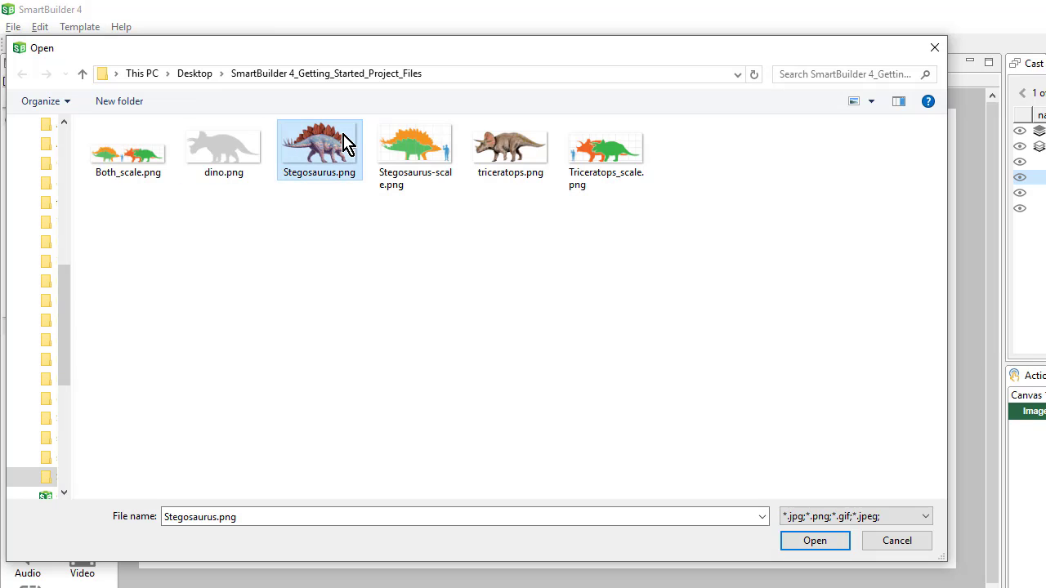
{"action": "left_click", "coordinate": [816, 541]}
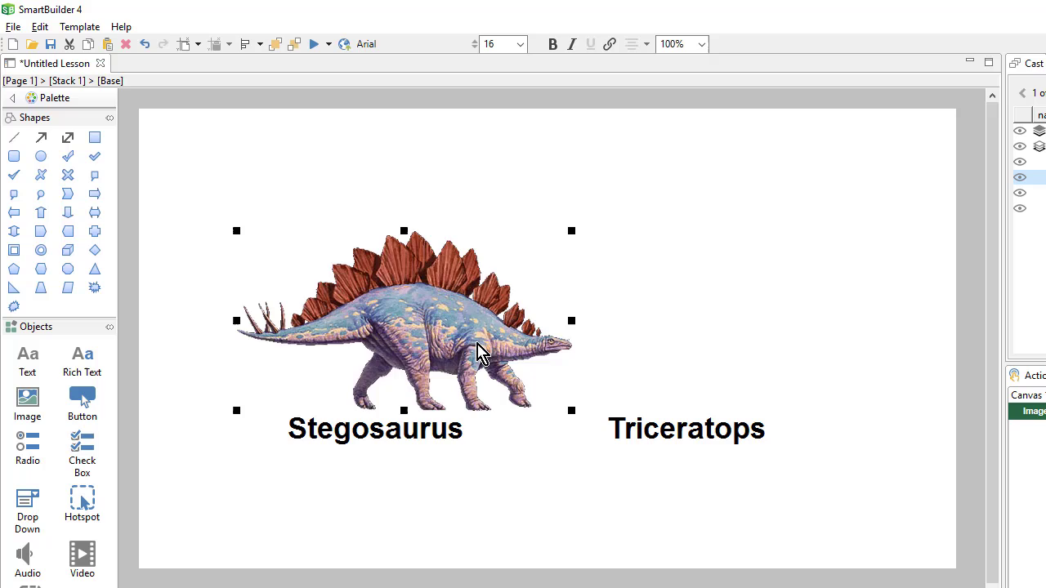
{"action": "left_click_drag", "start_coordinate": [479, 351], "coordinate": [455, 353]}
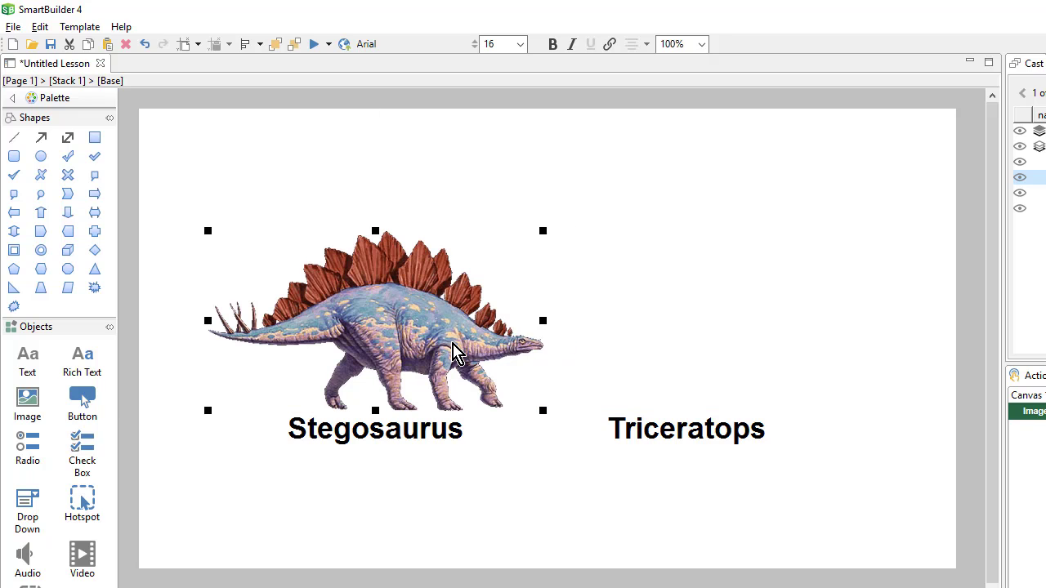
{"action": "left_click_drag", "start_coordinate": [448, 348], "coordinate": [434, 351]}
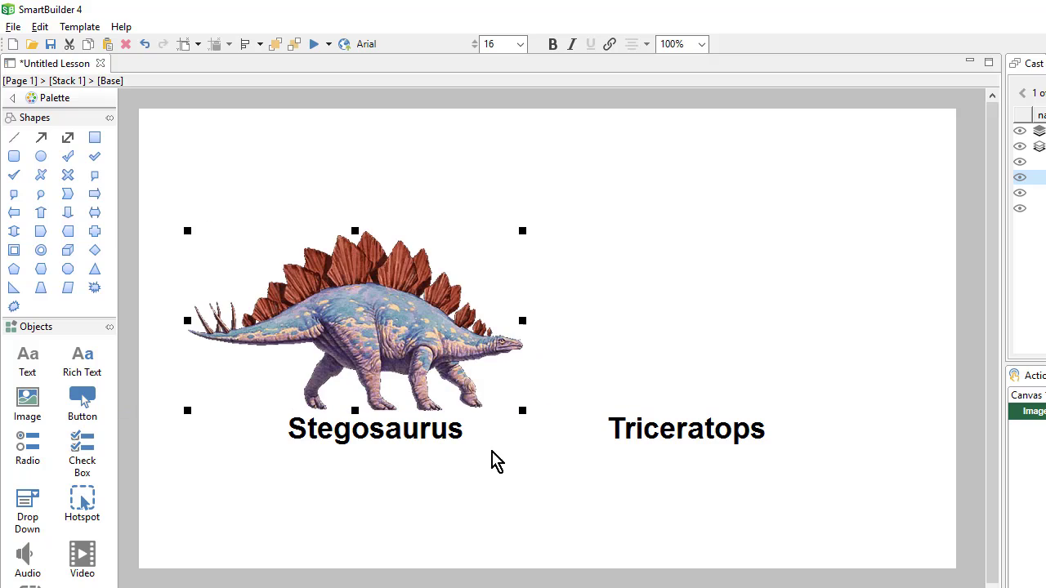
Step: Insert triceratops.png beside the stegosaurus and shift the Triceratops label right beneath it
{"action": "left_click", "coordinate": [30, 415]}
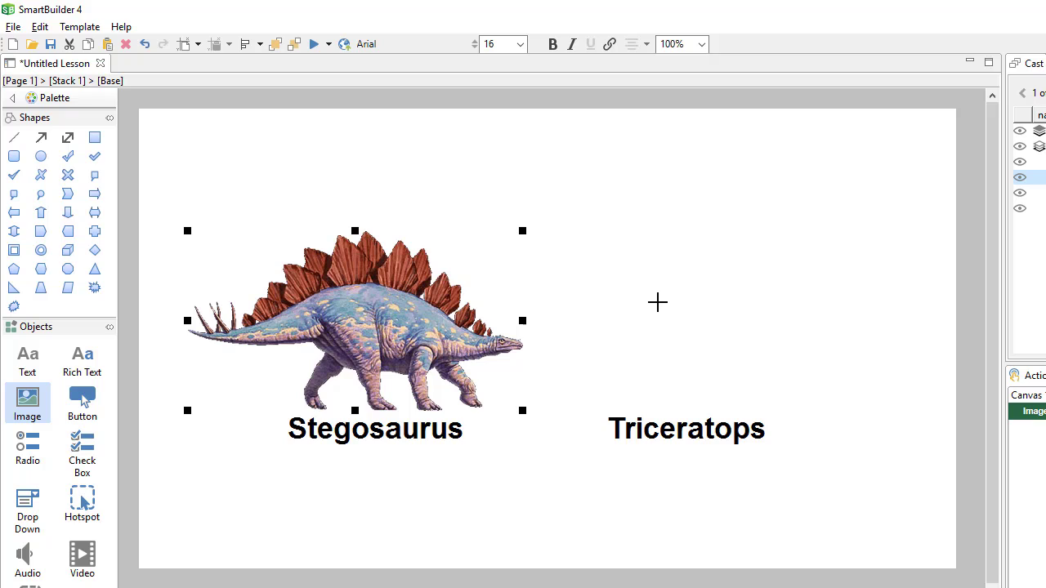
{"action": "left_click", "coordinate": [658, 303]}
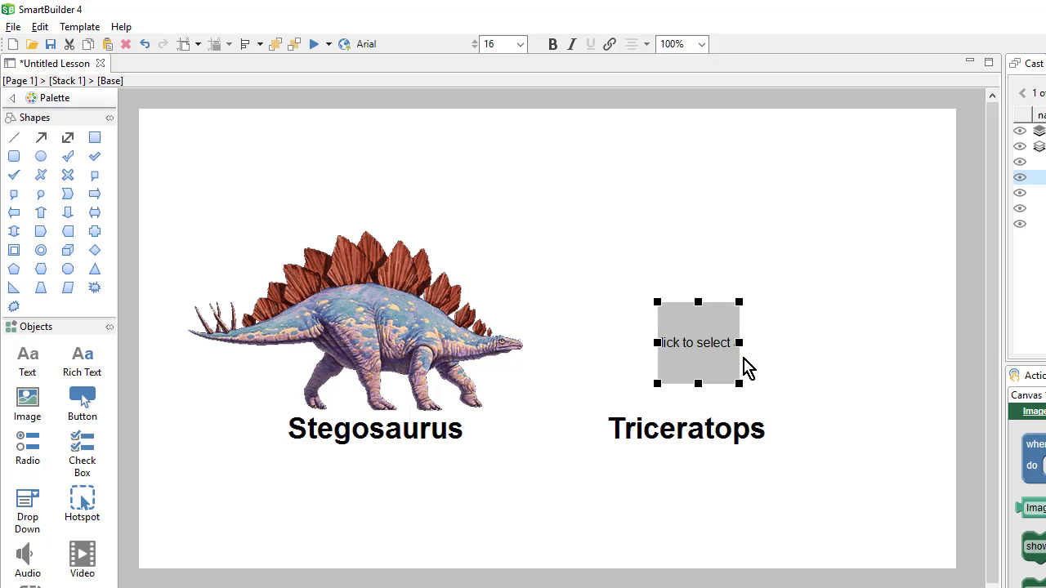
{"action": "left_click", "coordinate": [698, 352]}
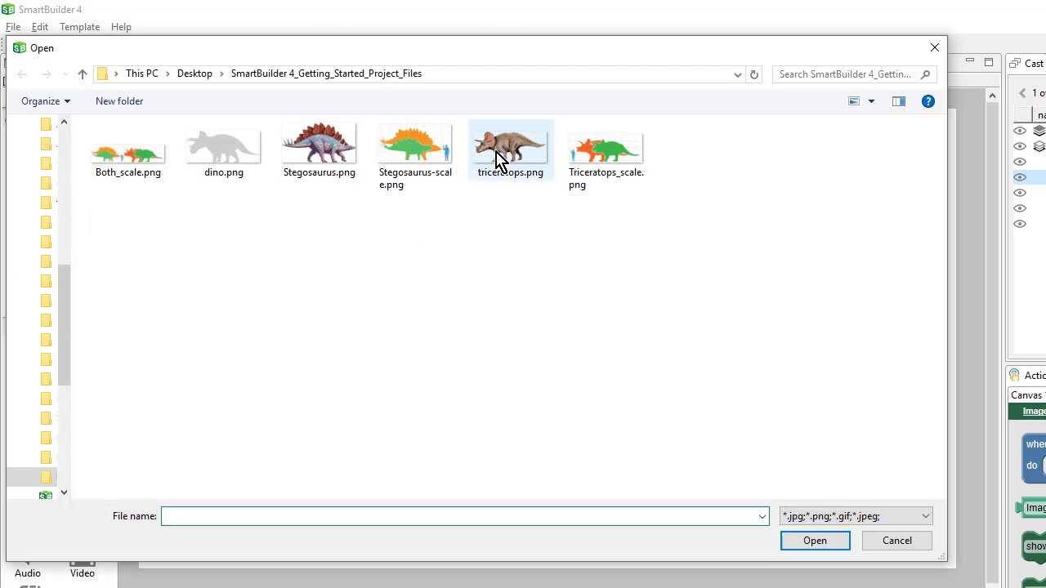
{"action": "left_click", "coordinate": [500, 160]}
{"action": "left_click", "coordinate": [816, 546]}
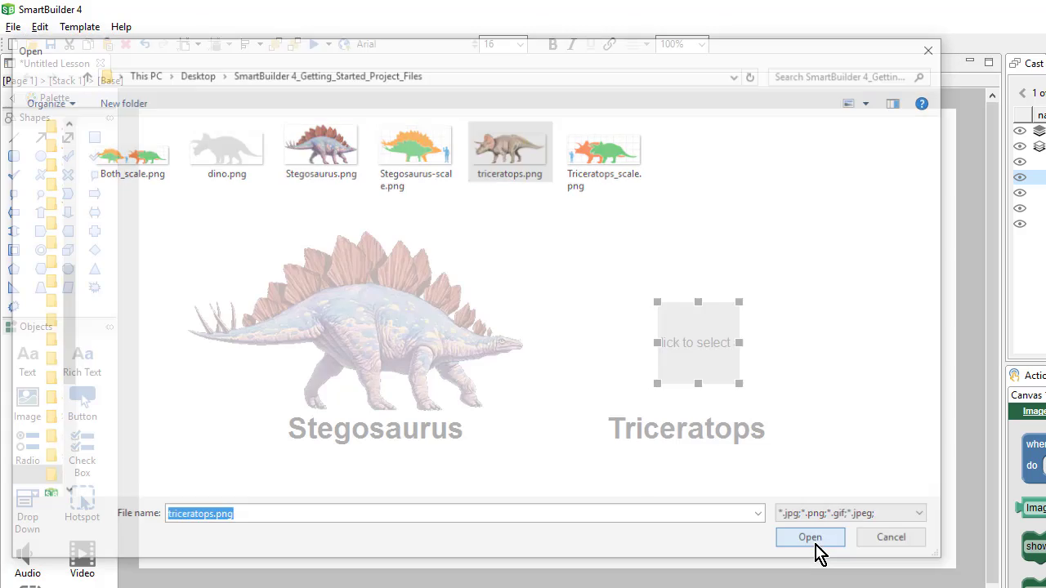
{"action": "left_click_drag", "start_coordinate": [763, 365], "coordinate": [702, 343]}
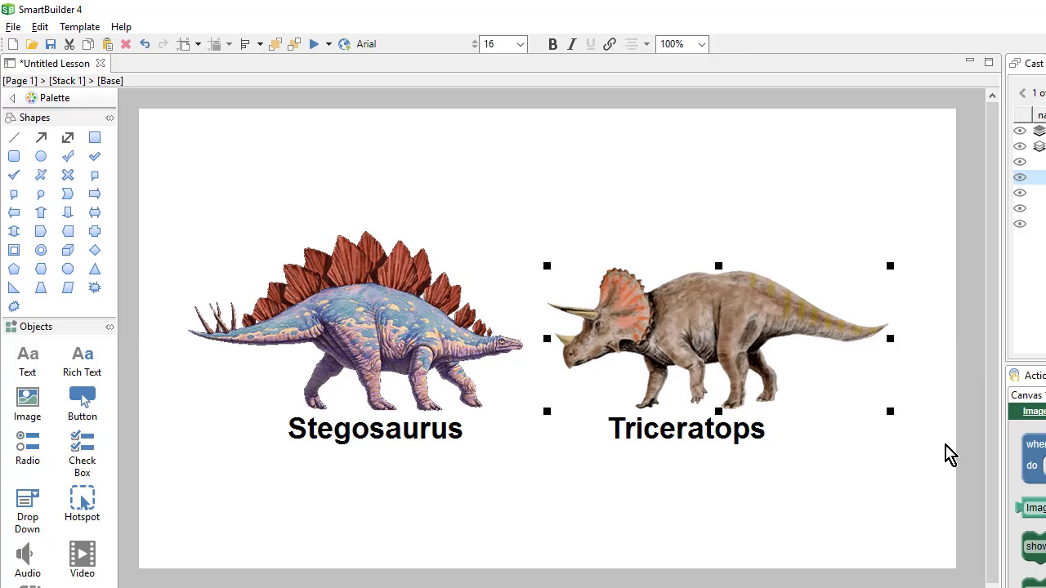
{"action": "left_click", "coordinate": [673, 431]}
{"action": "left_click_drag", "start_coordinate": [673, 433], "coordinate": [706, 441]}
Step: Try resizing the triceratops picture, then undo back to its original size
{"action": "left_click", "coordinate": [740, 321]}
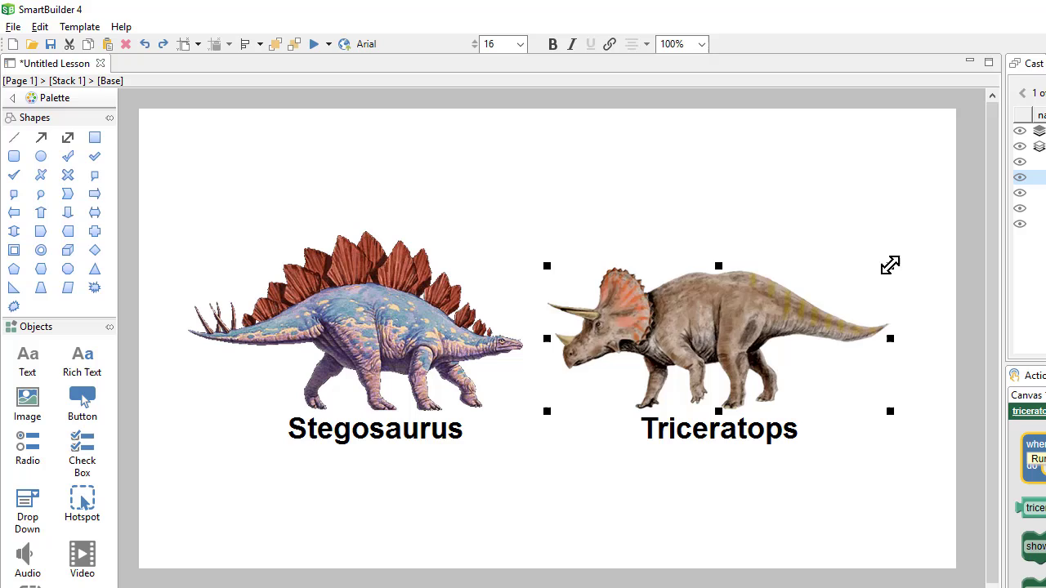
{"action": "left_click_drag", "start_coordinate": [890, 265], "coordinate": [755, 314]}
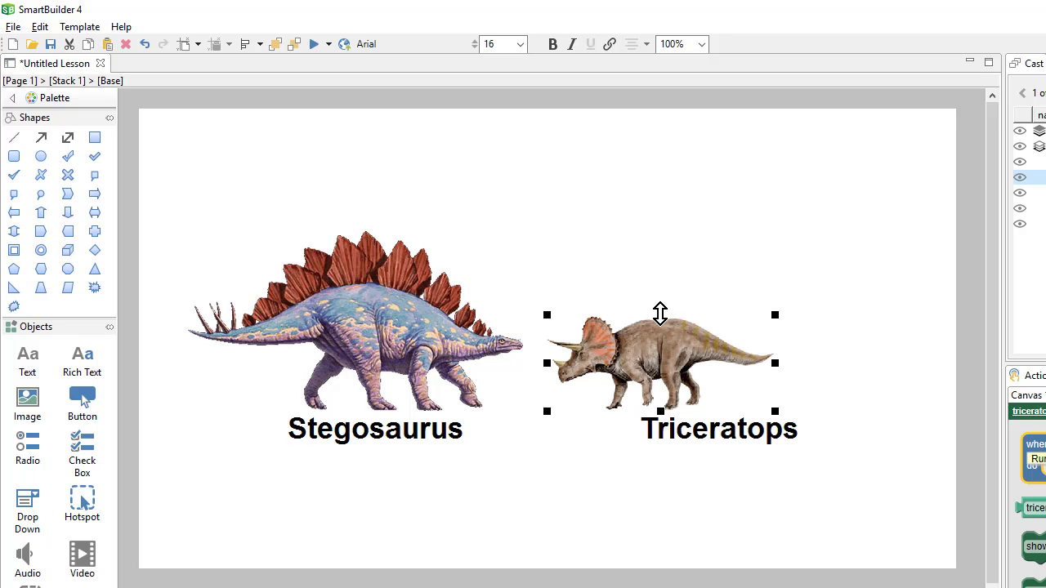
{"action": "left_click_drag", "start_coordinate": [660, 315], "coordinate": [654, 222]}
{"action": "left_click_drag", "start_coordinate": [774, 317], "coordinate": [695, 321]}
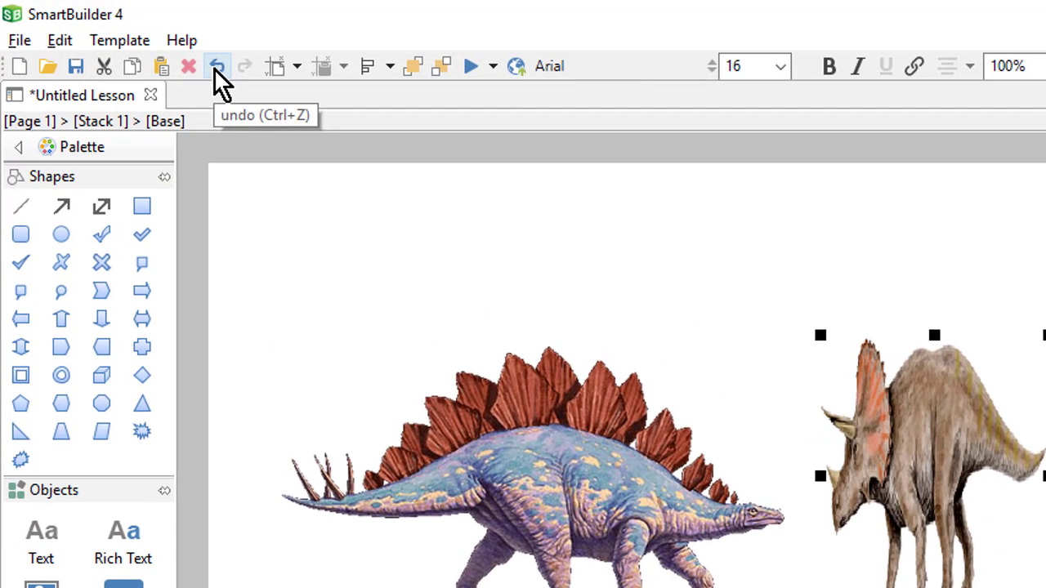
{"action": "left_click", "coordinate": [217, 68]}
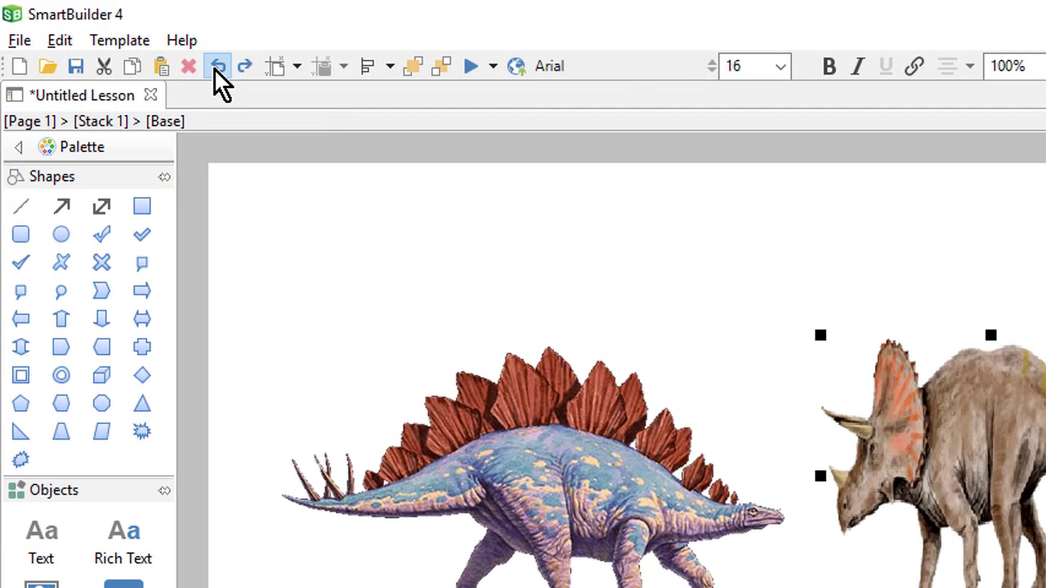
{"action": "left_click", "coordinate": [215, 68]}
{"action": "left_click", "coordinate": [215, 68]}
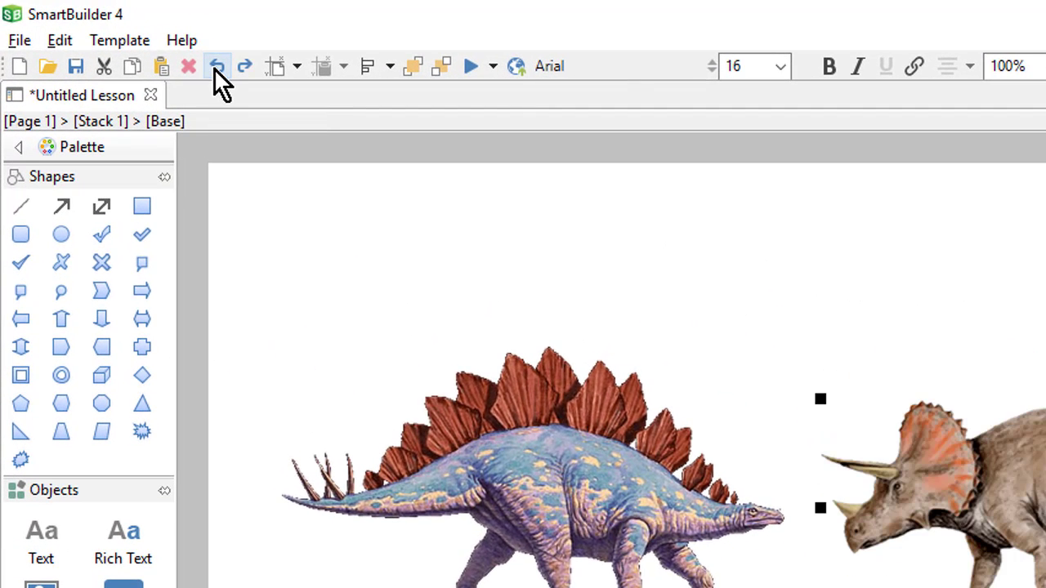
{"action": "left_click", "coordinate": [756, 322]}
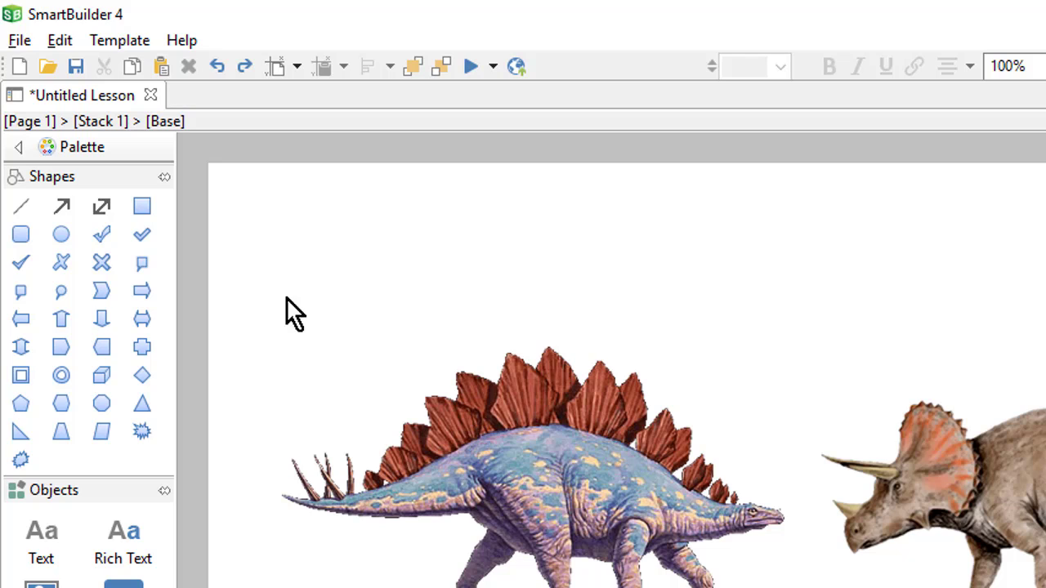
Step: Save the lesson as Getting Started.sb4
{"action": "left_click", "coordinate": [77, 65]}
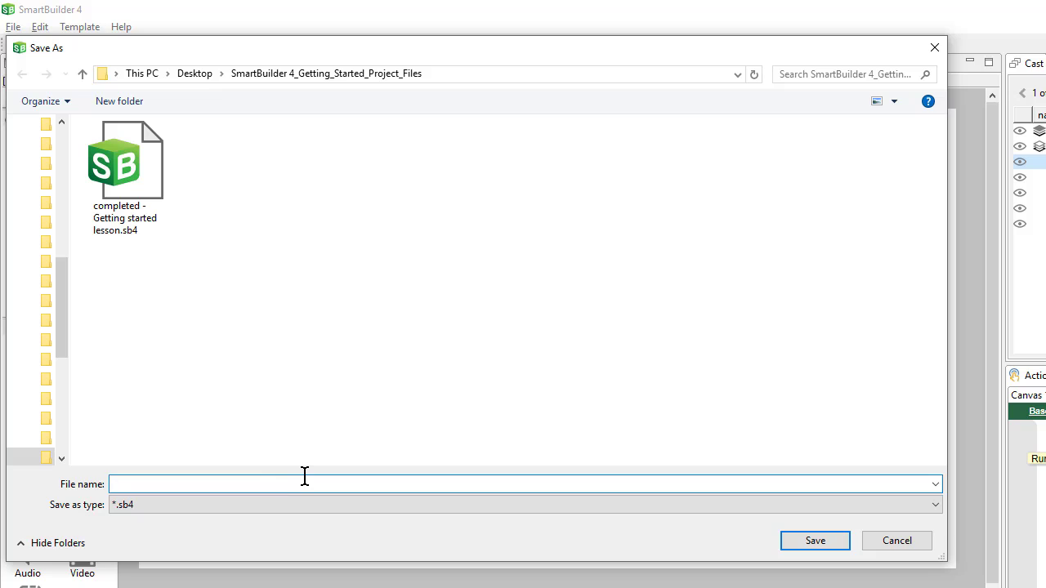
{"action": "type", "text": "Getting "}
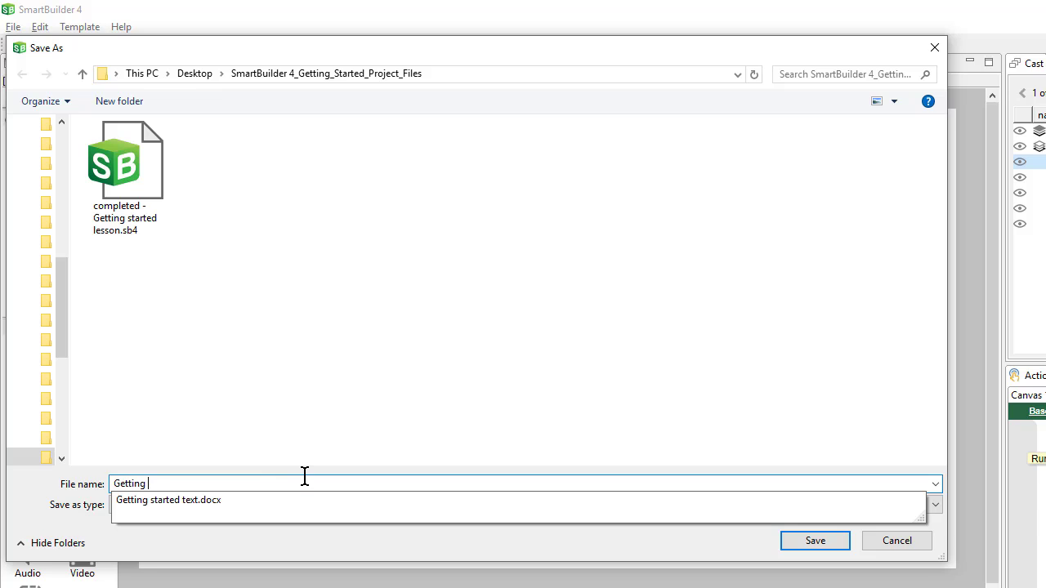
{"action": "type", "text": "Started"}
{"action": "key", "text": "Escape"}
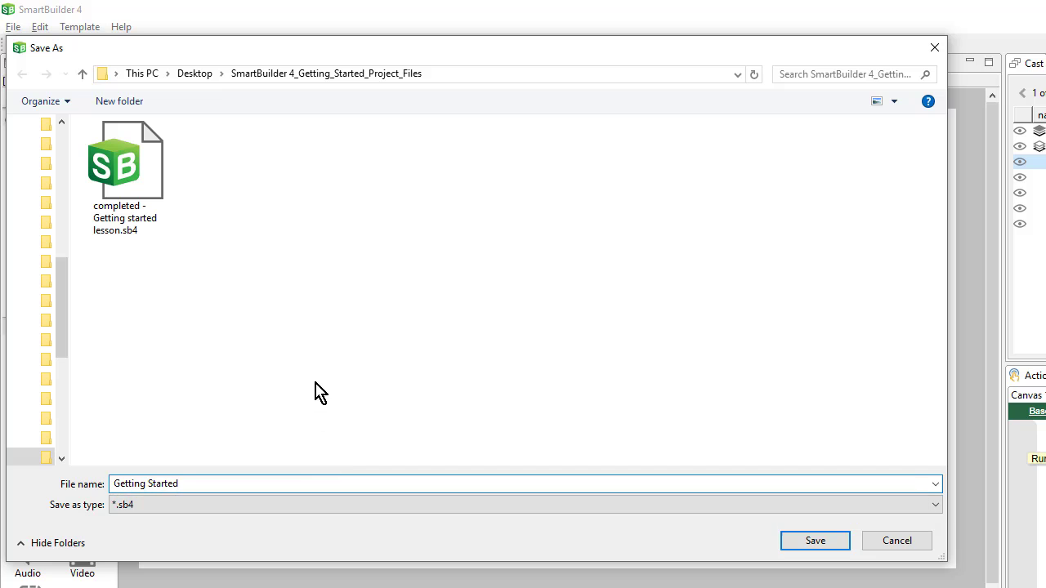
{"action": "left_click", "coordinate": [817, 542]}
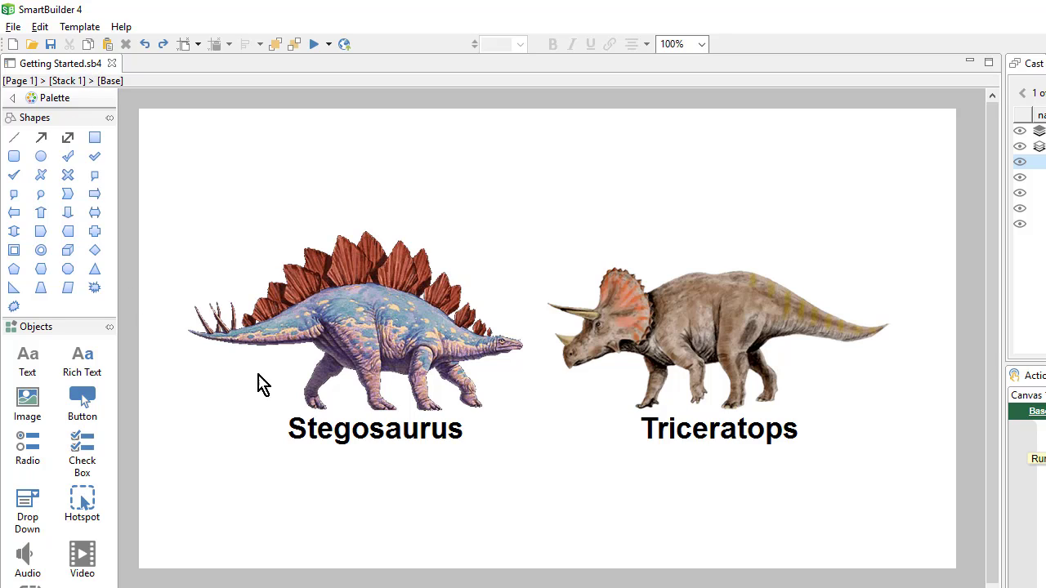
Step: Nudge both dinosaur pictures up slightly together and save the lesson again
{"action": "left_click", "coordinate": [407, 374]}
{"action": "left_click", "coordinate": [699, 371], "text": "shift"}
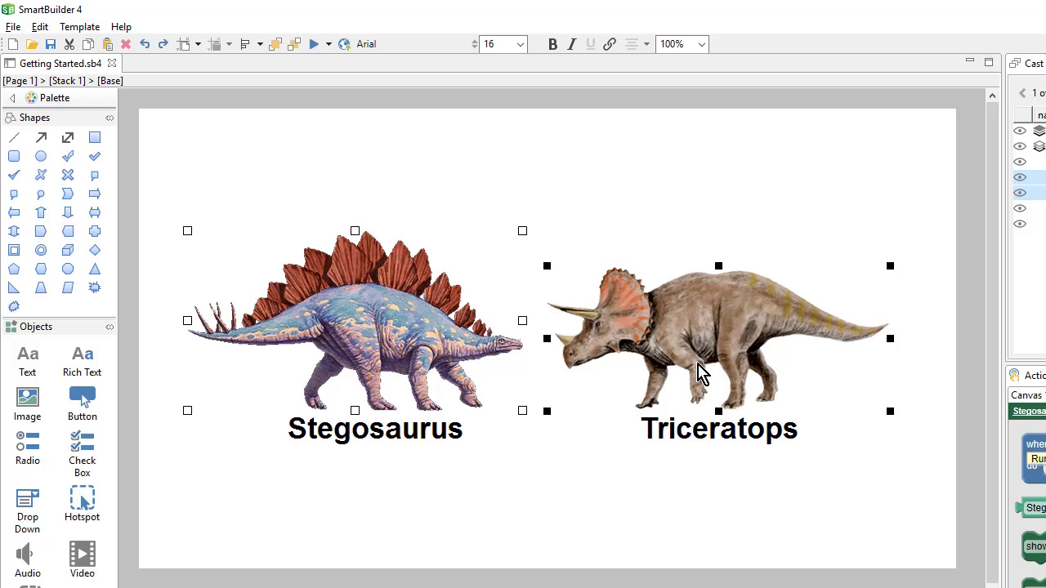
{"action": "key", "text": "shift+Up"}
{"action": "left_click", "coordinate": [469, 488]}
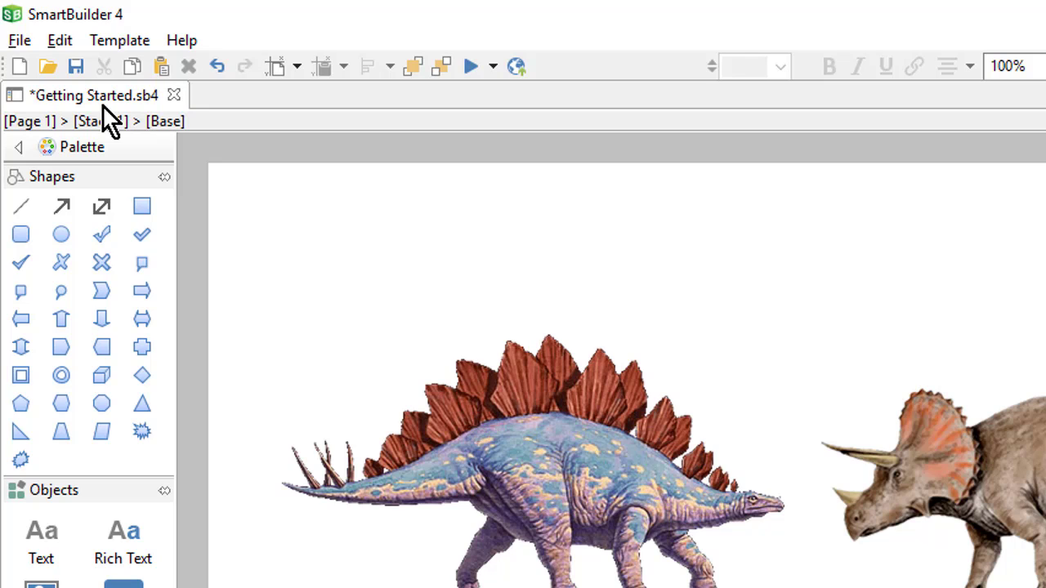
{"action": "left_click", "coordinate": [75, 69]}
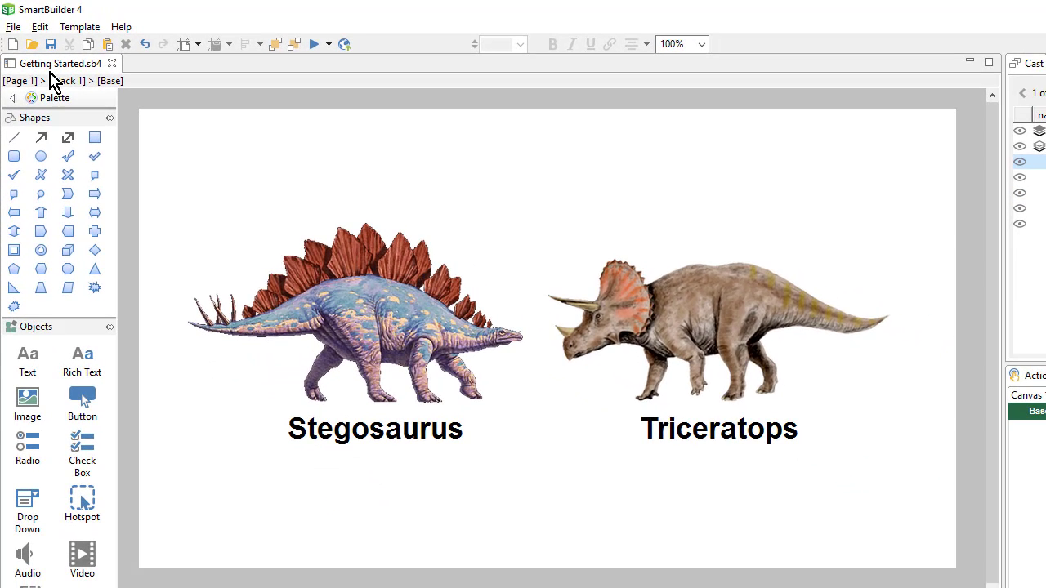
Step: Draw a wide empty text box across Page 1 below the two dinosaur labels
{"action": "left_click", "coordinate": [28, 376]}
{"action": "left_click_drag", "start_coordinate": [229, 484], "coordinate": [855, 530]}
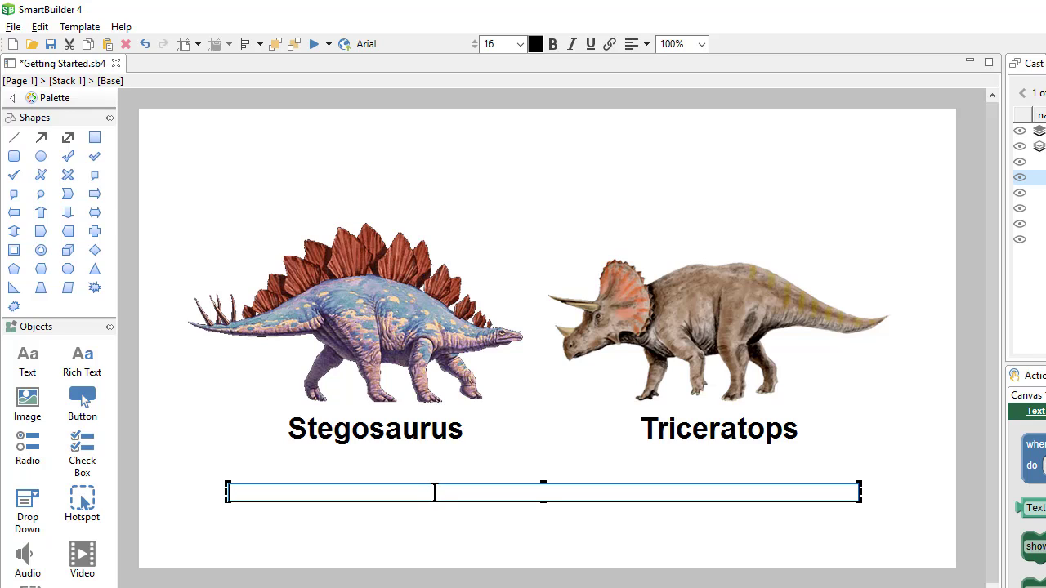
{"action": "left_click", "coordinate": [435, 492]}
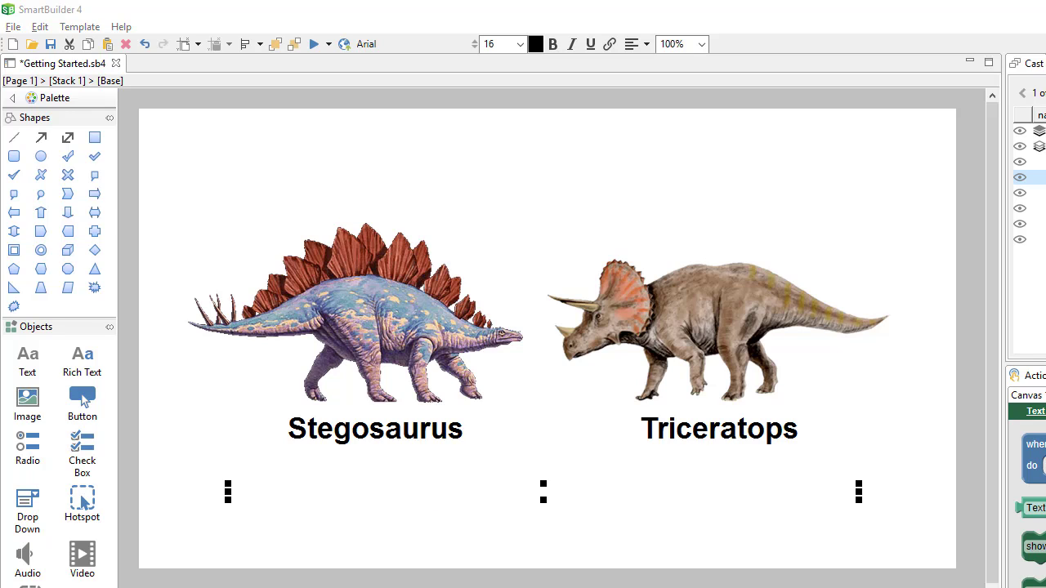
Step: Open Getting started text.docx from the project files folder in Word, centred on screen
{"action": "key", "text": "alt+Tab"}
{"action": "left_click_drag", "start_coordinate": [518, 210], "coordinate": [719, 187]}
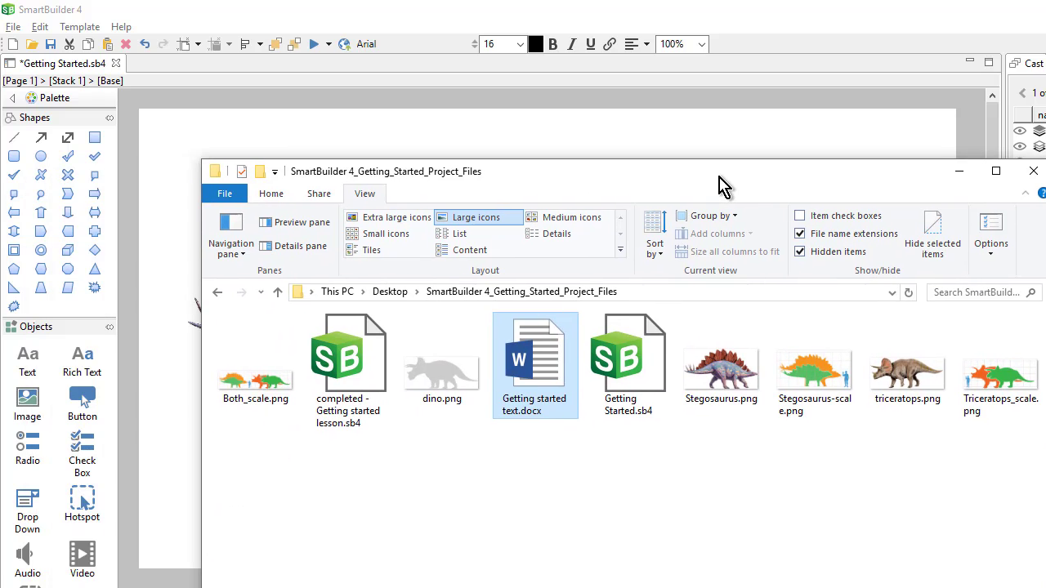
{"action": "double_click", "coordinate": [549, 385]}
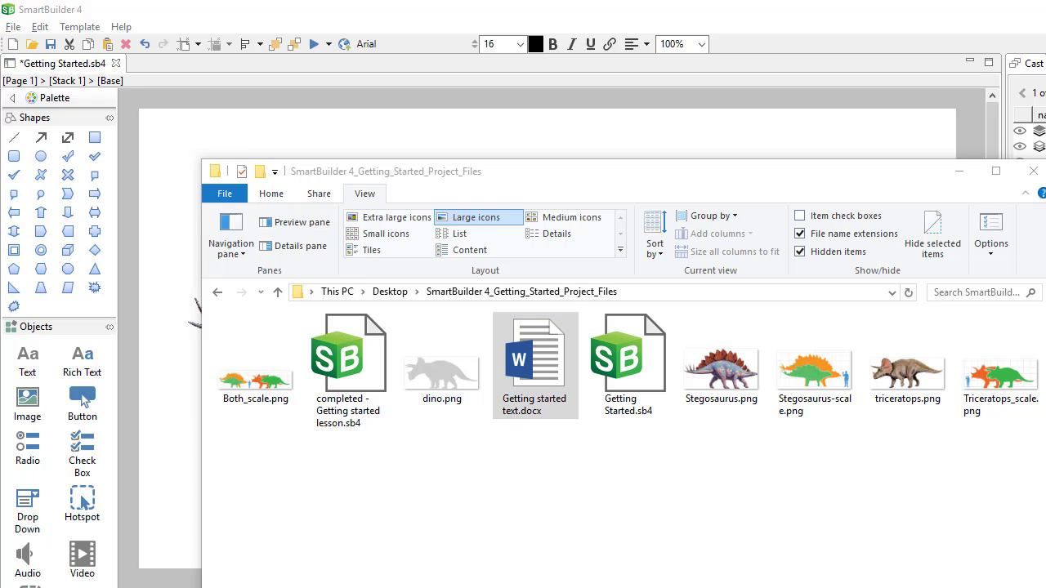
{"action": "left_click_drag", "start_coordinate": [0, 139], "coordinate": [670, 98]}
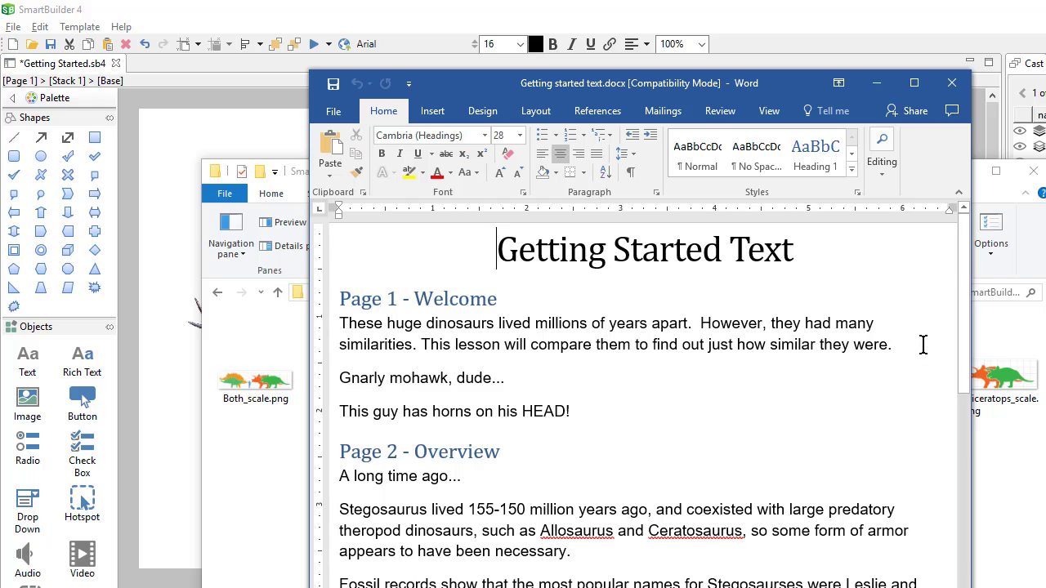
Step: Copy the first welcome paragraph under Page 1 - Welcome in Word and return to SmartBuilder
{"action": "left_click_drag", "start_coordinate": [923, 344], "coordinate": [359, 325]}
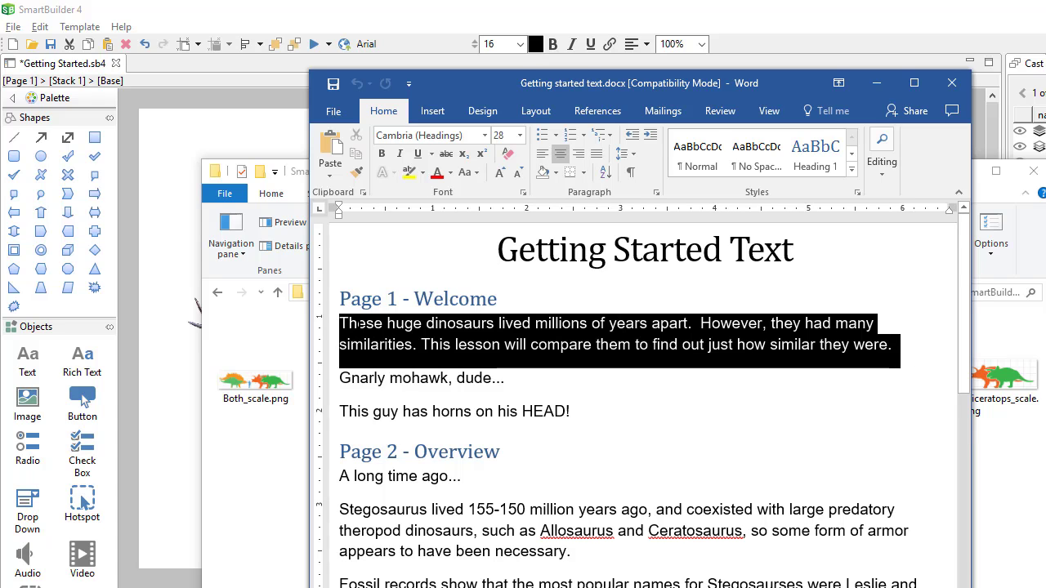
{"action": "right_click", "coordinate": [360, 324]}
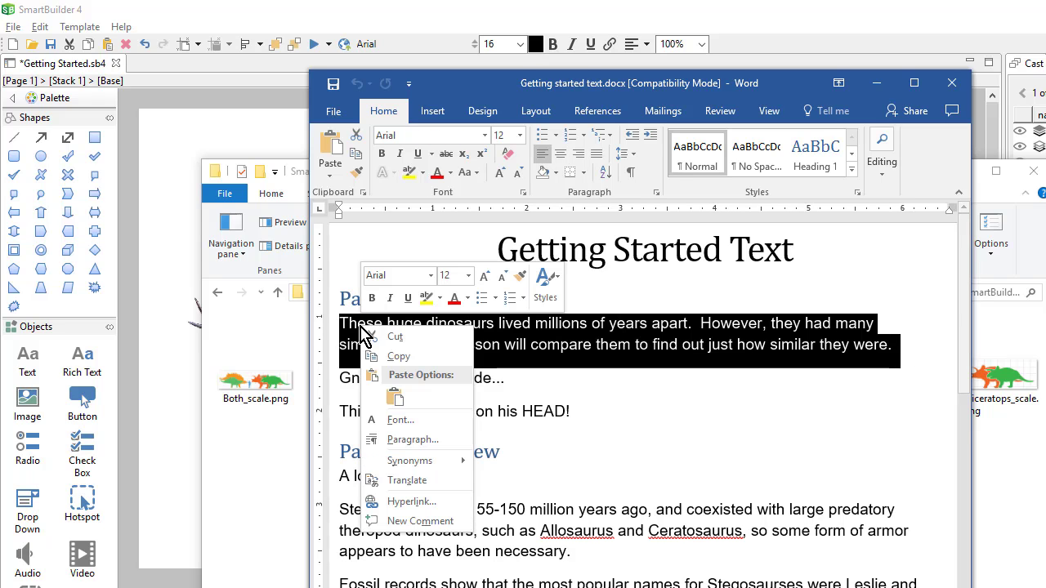
{"action": "left_click", "coordinate": [453, 358]}
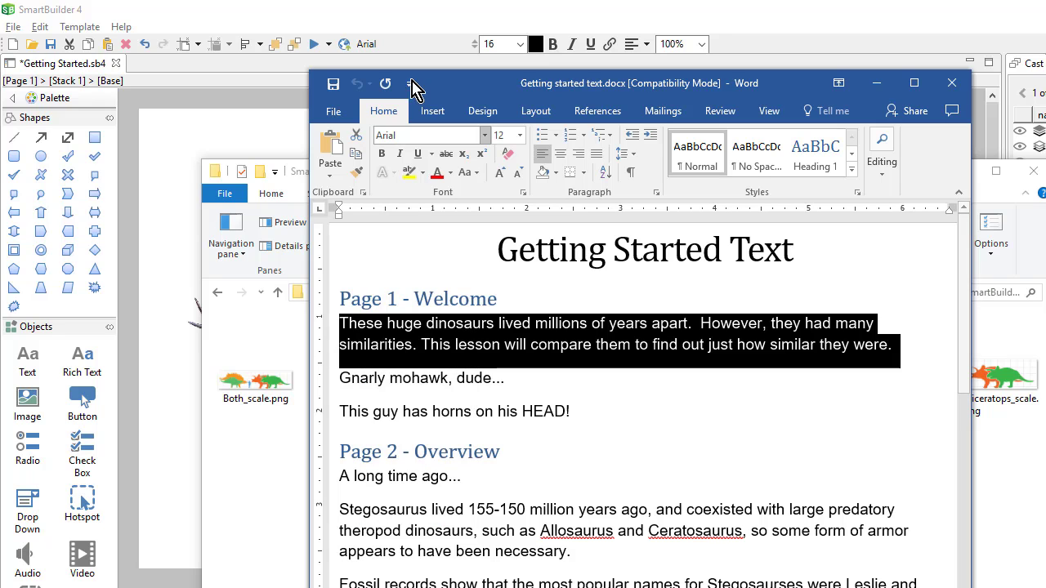
{"action": "left_click", "coordinate": [416, 21]}
Step: Paste the welcome paragraph into the empty wide text box under the dinosaur names
{"action": "key", "text": "ctrl+v"}
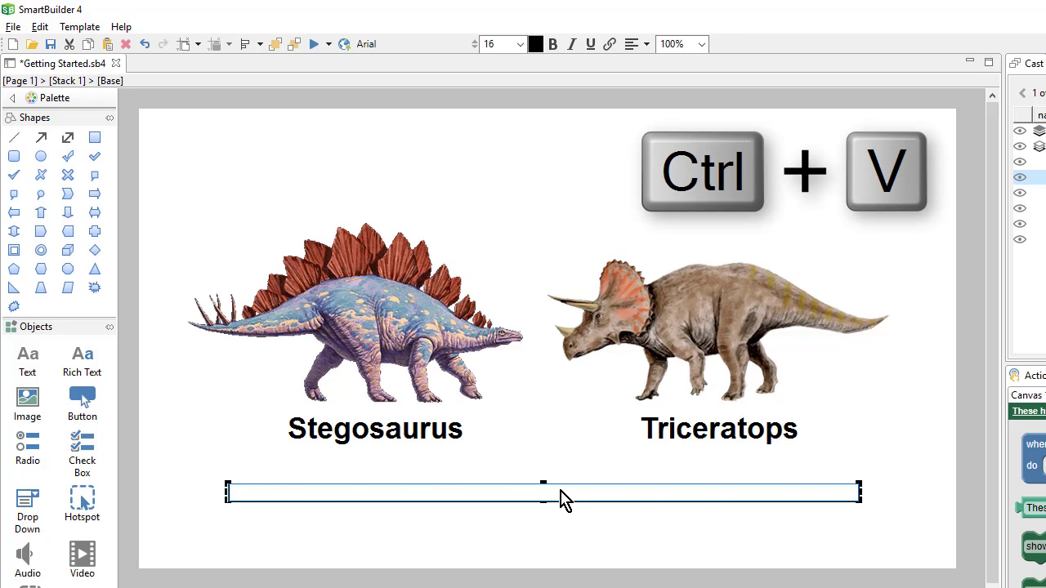
{"action": "key", "text": "ctrl+v"}
{"action": "left_click", "coordinate": [561, 547]}
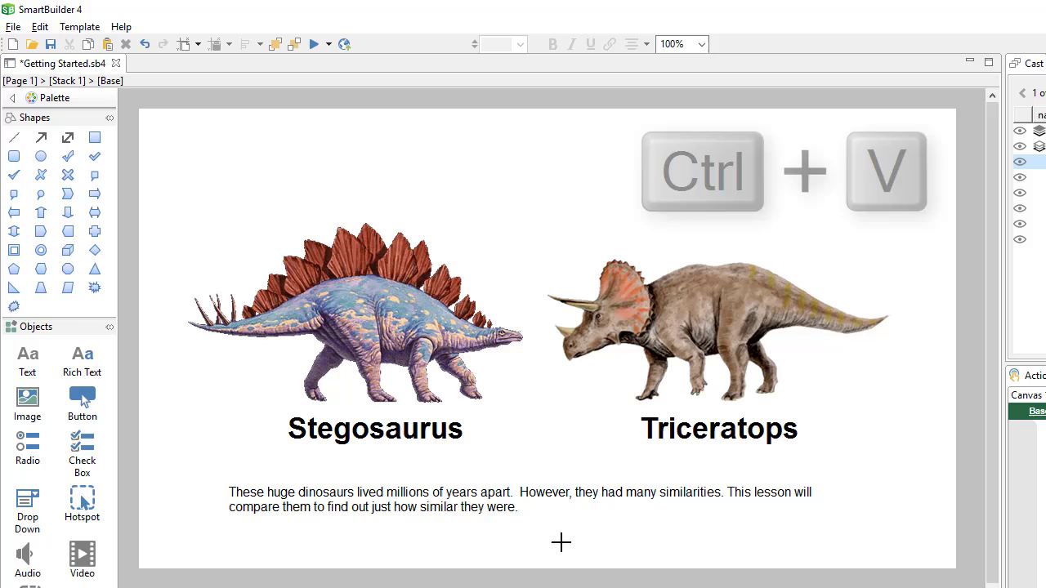
Step: Centre-align the paragraph text using Align Center
{"action": "left_click", "coordinate": [550, 503]}
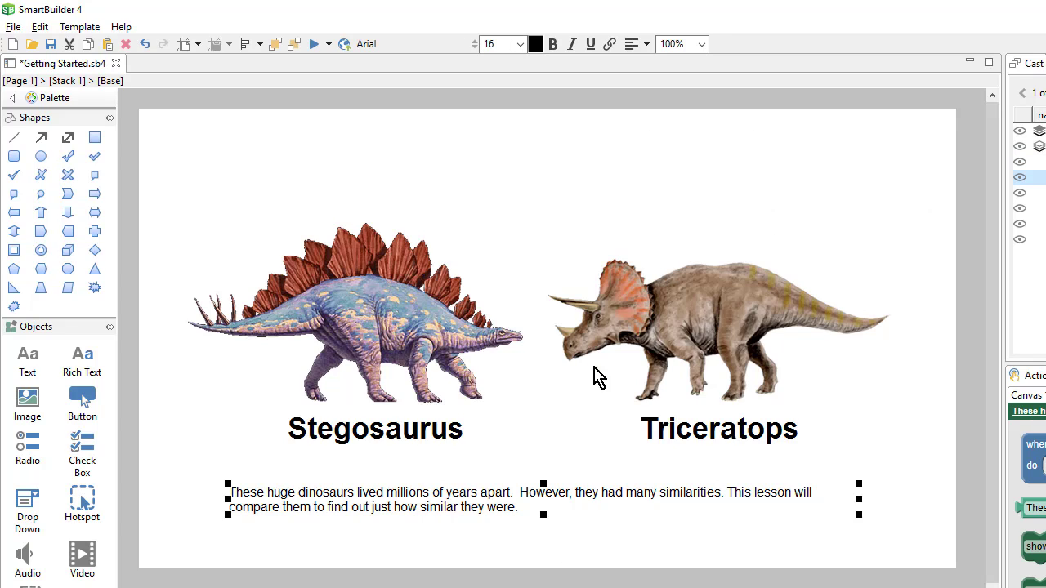
{"action": "left_click", "coordinate": [646, 45]}
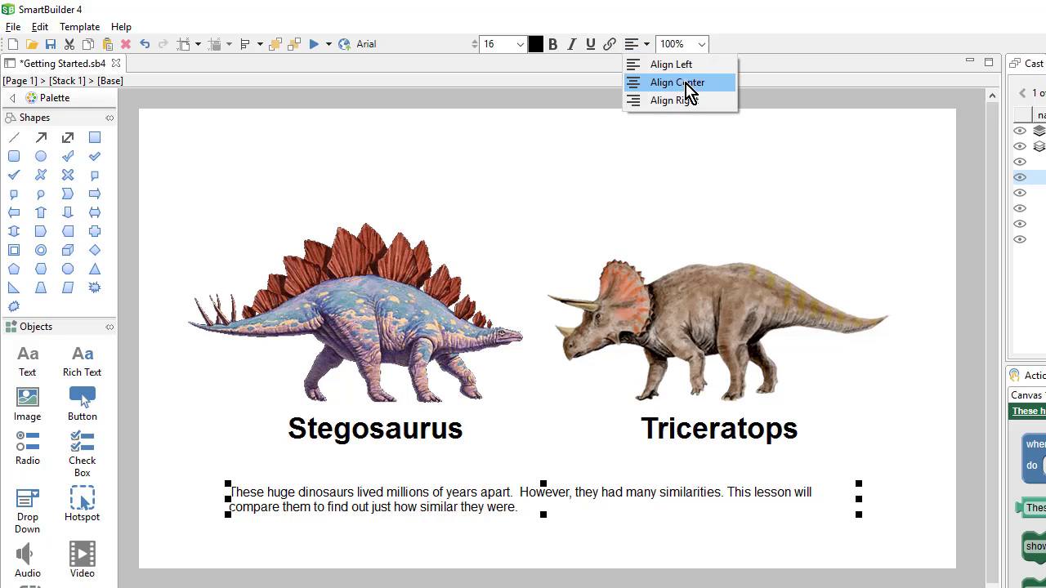
{"action": "left_click", "coordinate": [728, 84]}
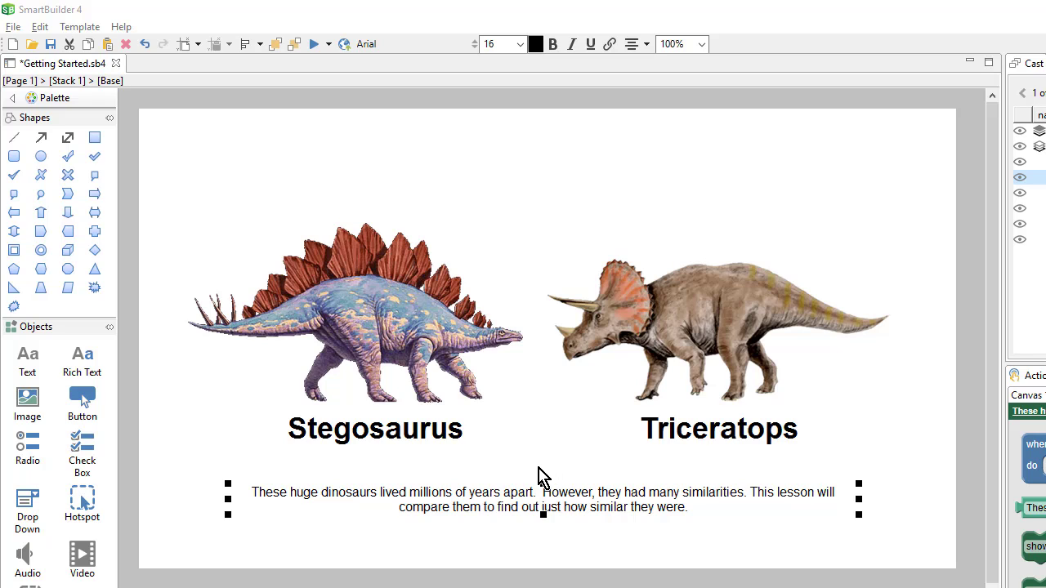
{"action": "left_click", "coordinate": [462, 206]}
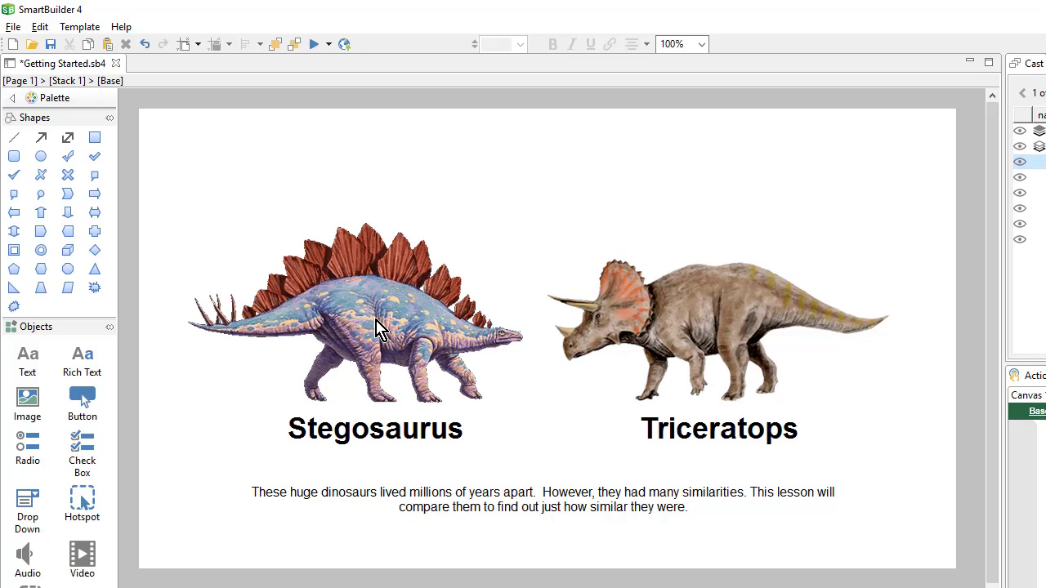
Step: Draw an enlarged Oval Callout above the Stegosaurus, its tail pointing toward the dinosaurs' heads
{"action": "left_click", "coordinate": [46, 194]}
{"action": "left_click_drag", "start_coordinate": [465, 180], "coordinate": [588, 258]}
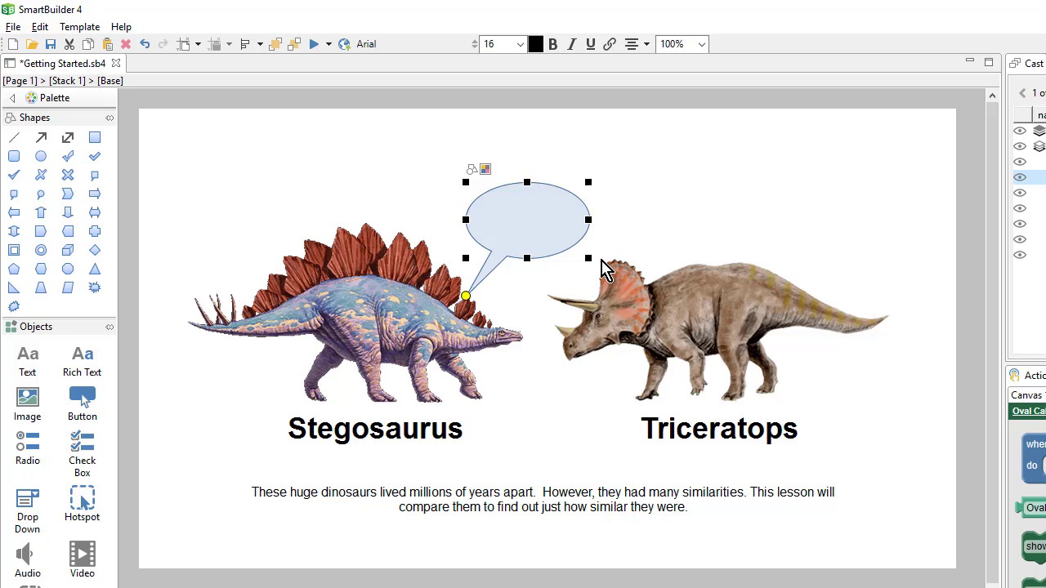
{"action": "left_click_drag", "start_coordinate": [588, 258], "coordinate": [662, 278]}
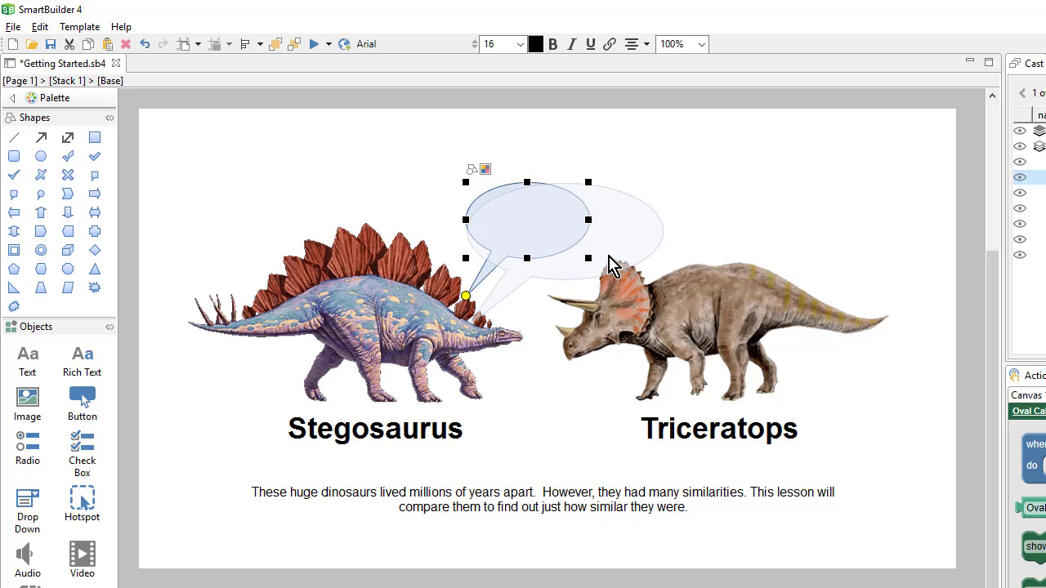
{"action": "left_click_drag", "start_coordinate": [587, 254], "coordinate": [612, 252]}
{"action": "mouse_move", "coordinate": [491, 331]}
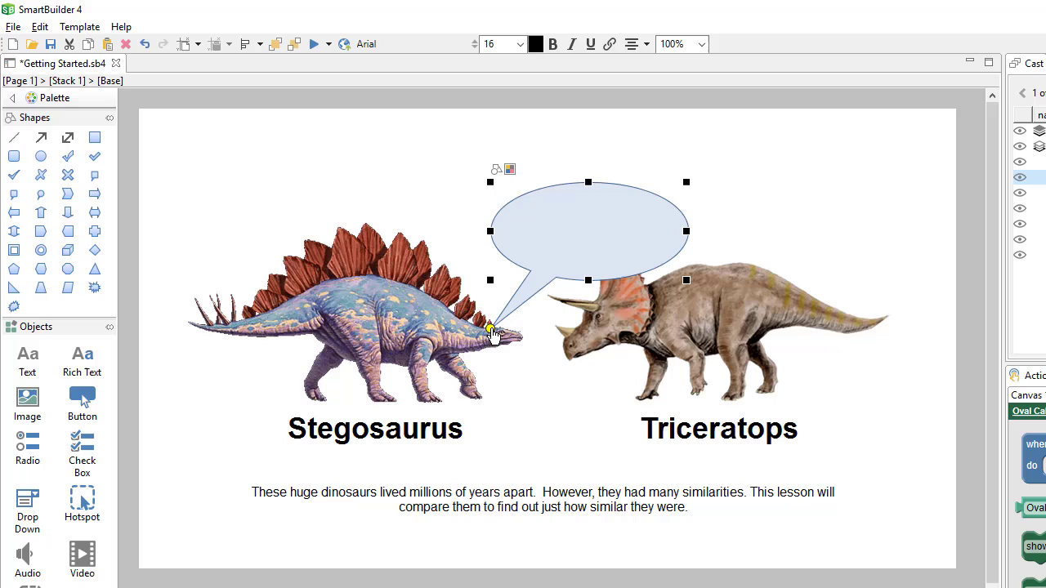
{"action": "left_click_drag", "start_coordinate": [492, 331], "coordinate": [518, 320]}
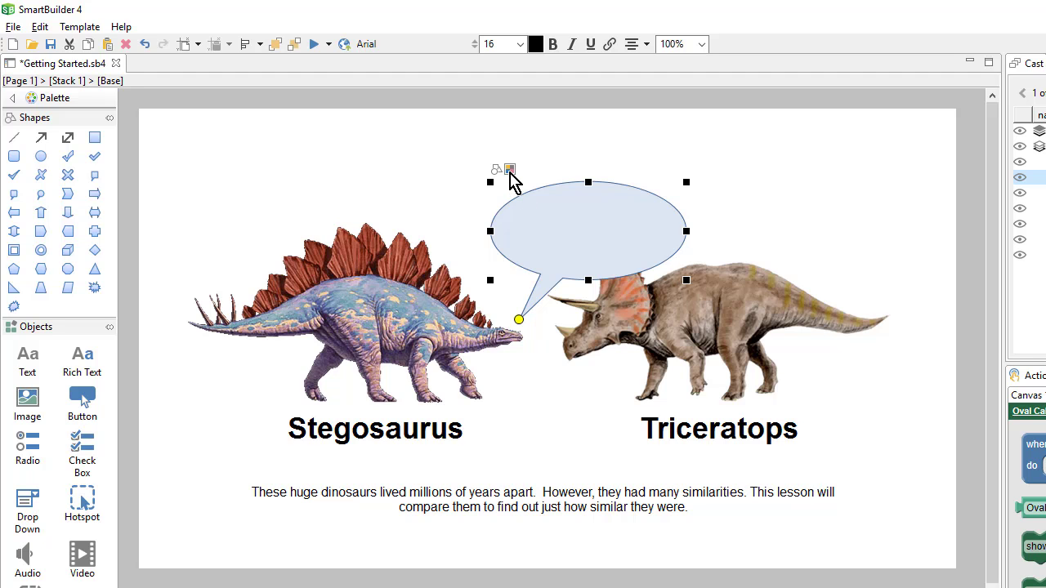
Step: Try white, grey, purple and green styles, then apply the bright green gradient style to the callout
{"action": "left_click", "coordinate": [510, 170]}
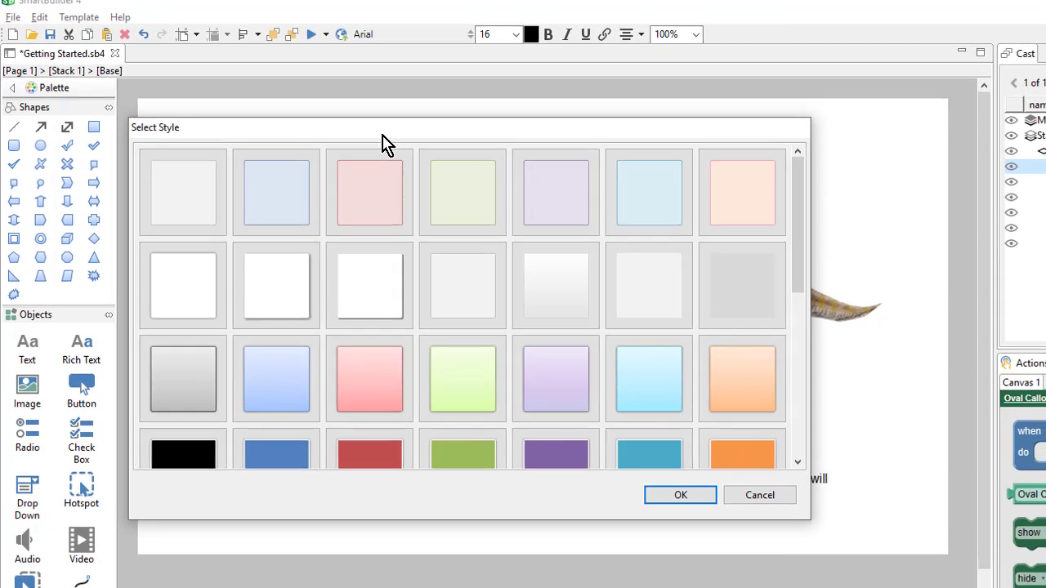
{"action": "left_click_drag", "start_coordinate": [387, 145], "coordinate": [372, 224]}
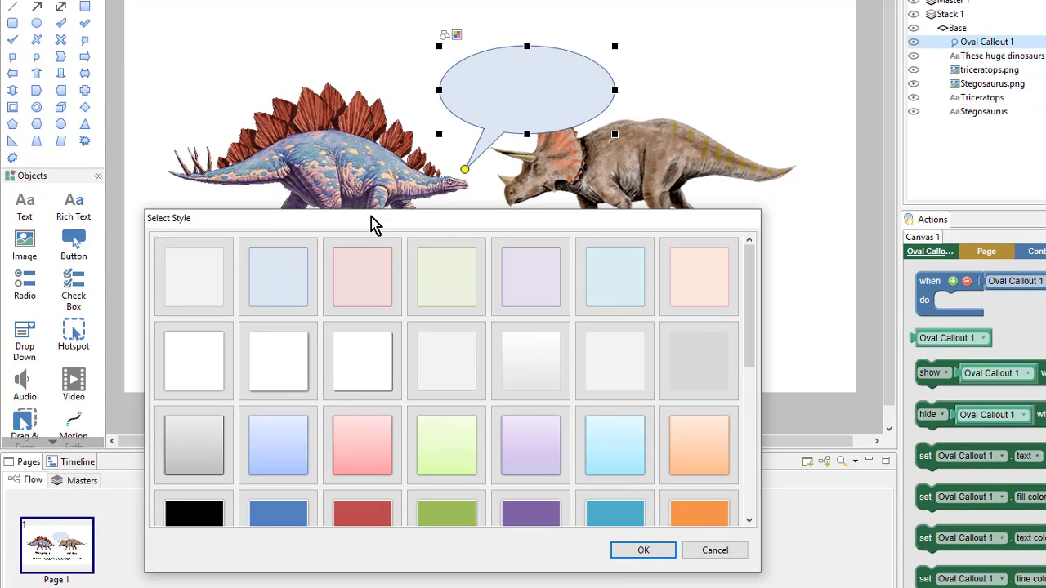
{"action": "left_click", "coordinate": [384, 390]}
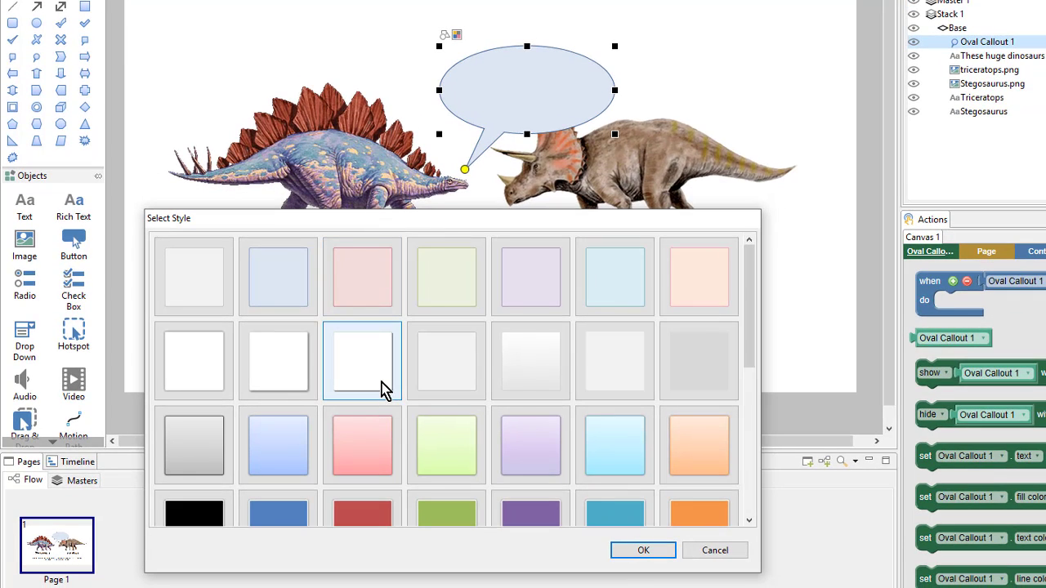
{"action": "left_click", "coordinate": [509, 384]}
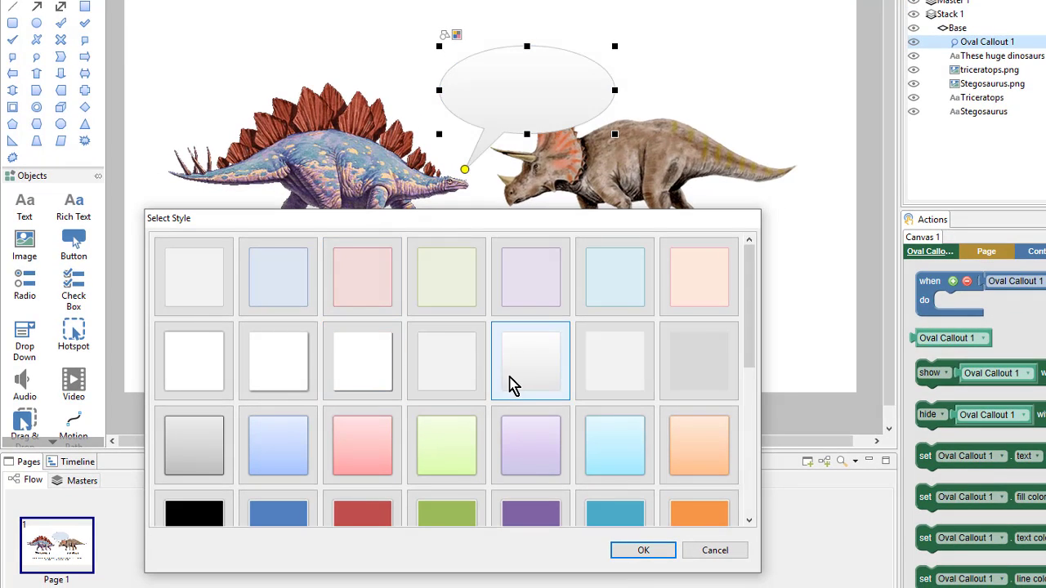
{"action": "left_click", "coordinate": [509, 525]}
{"action": "left_click", "coordinate": [456, 517]}
{"action": "scroll", "coordinate": [456, 507], "scroll_direction": "down", "scroll_amount": 3}
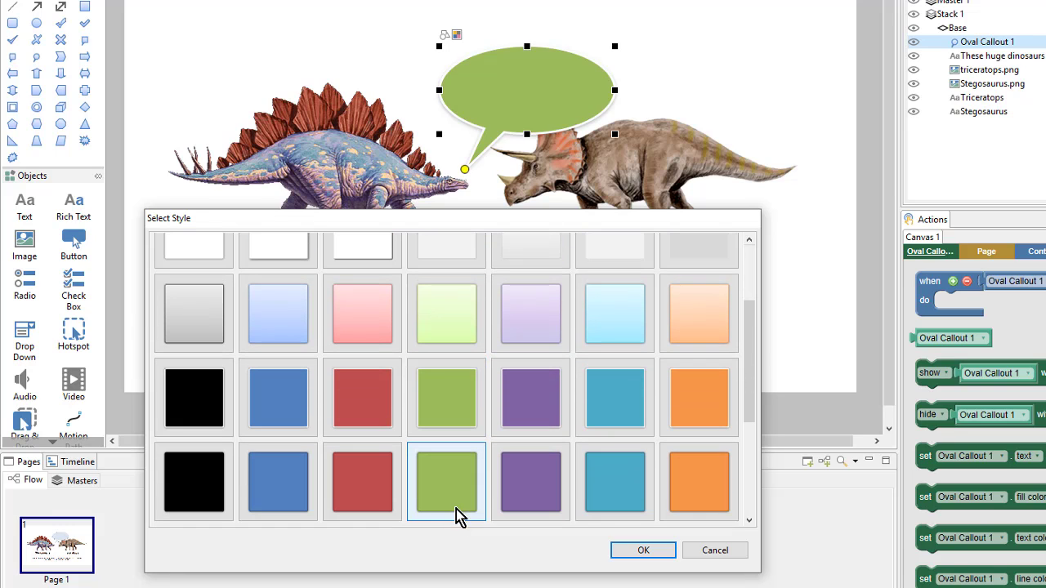
{"action": "left_click", "coordinate": [456, 487]}
{"action": "scroll", "coordinate": [457, 487], "scroll_direction": "down", "scroll_amount": 1}
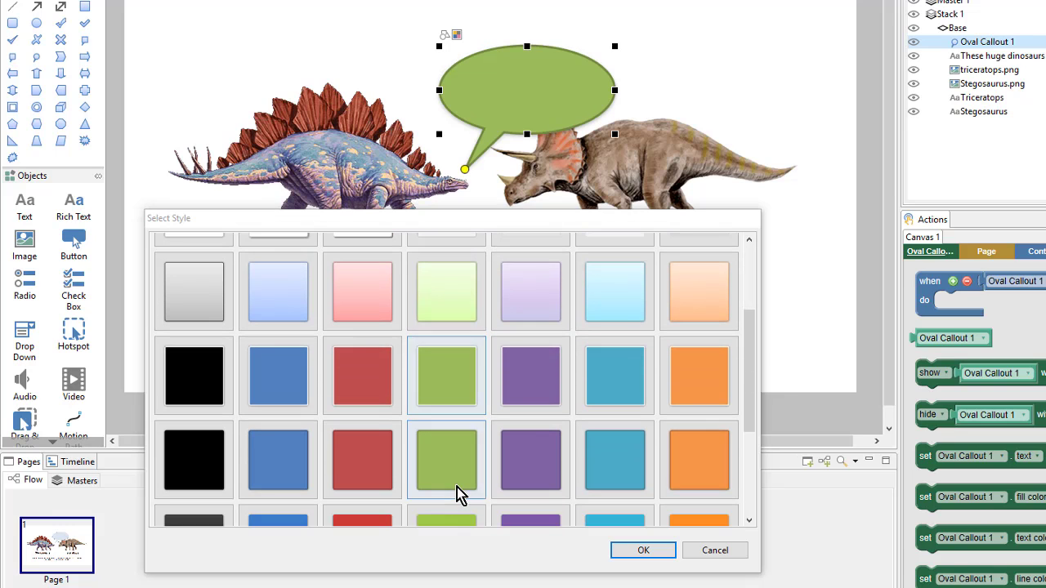
{"action": "scroll", "coordinate": [457, 487], "scroll_direction": "down", "scroll_amount": 3}
{"action": "left_click", "coordinate": [456, 484]}
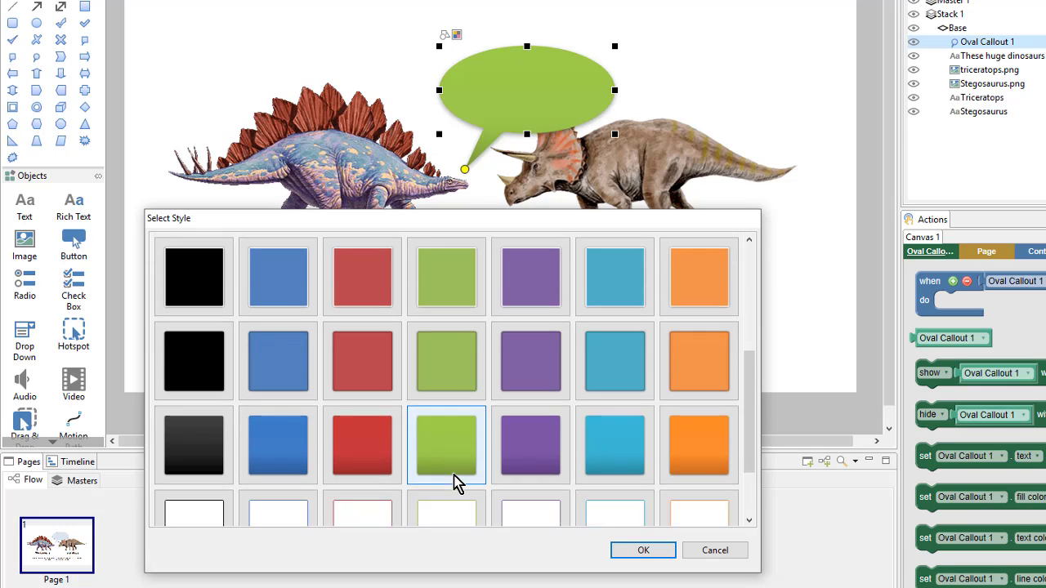
{"action": "scroll", "coordinate": [456, 482], "scroll_direction": "down", "scroll_amount": 3}
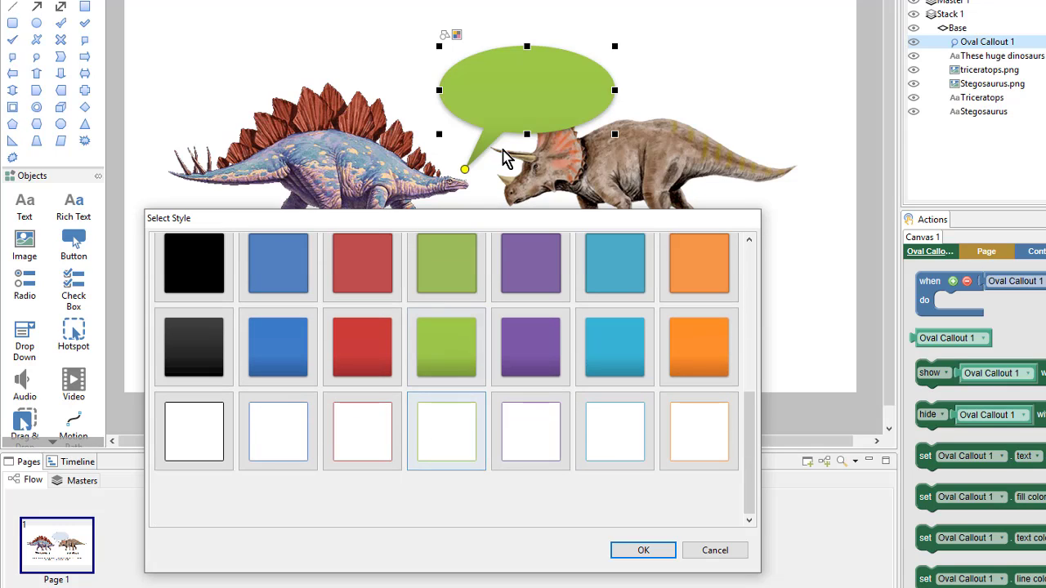
{"action": "left_click", "coordinate": [643, 556]}
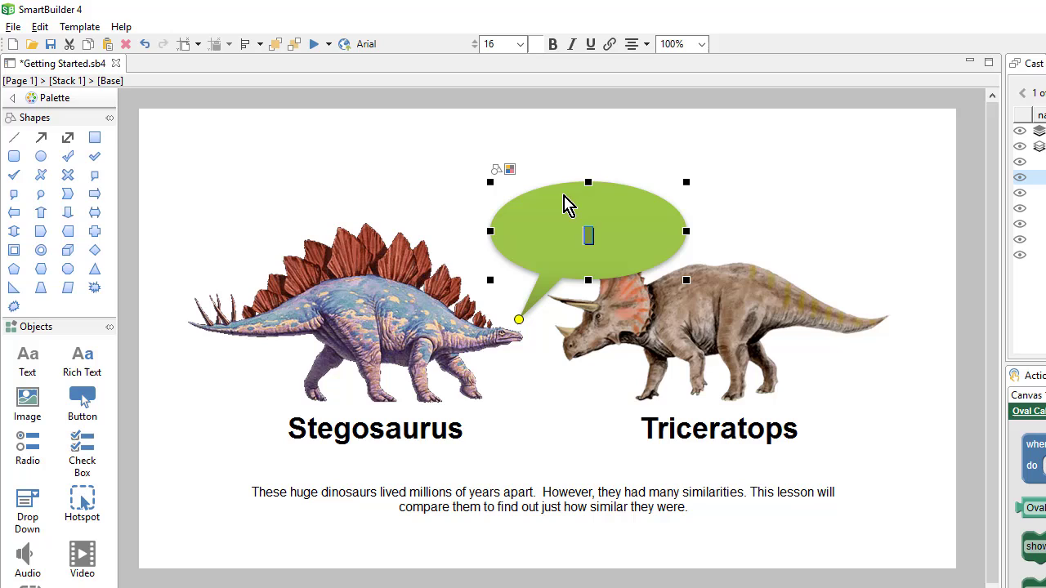
Step: Type 'This guy has horns on his HEAD!' into the green callout
{"action": "left_click", "coordinate": [568, 205]}
{"action": "double_click", "coordinate": [595, 211]}
{"action": "type", "text": "This guy has horns on hi"}
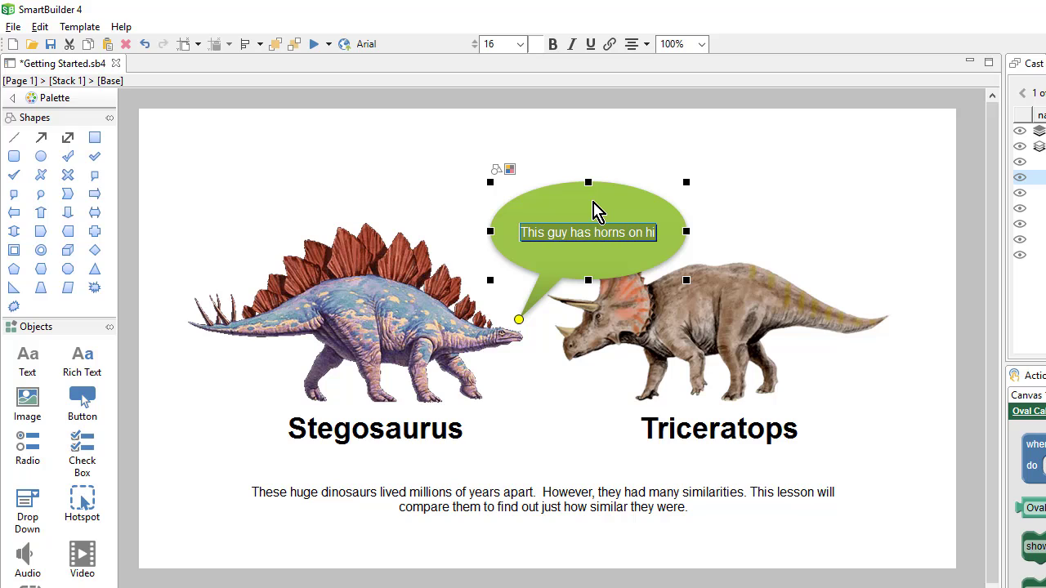
{"action": "type", "text": "s head"}
{"action": "key", "text": "ctrl+shift+Left"}
{"action": "type", "text": "HEAD!"}
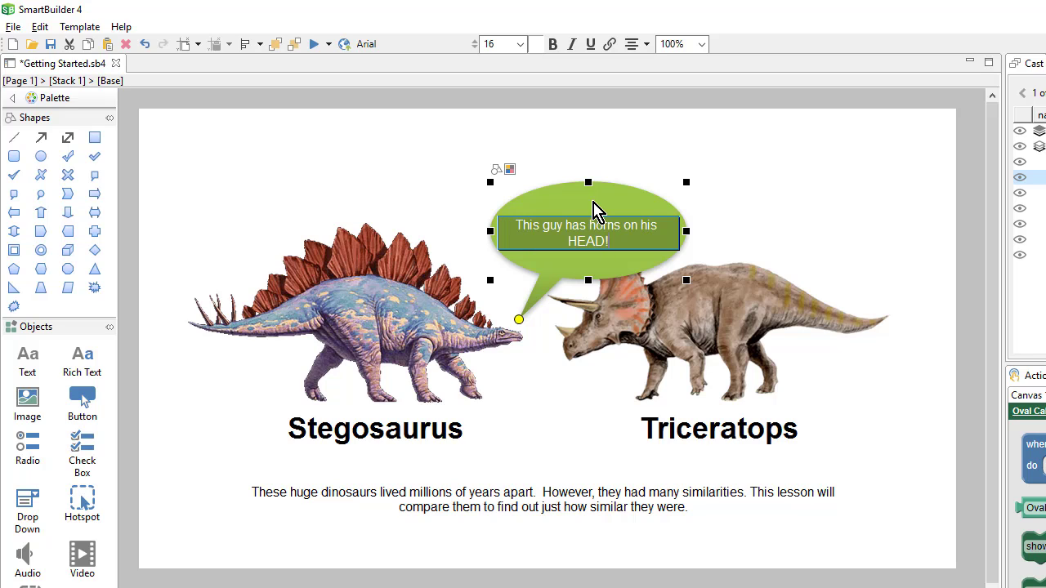
{"action": "left_click", "coordinate": [603, 270]}
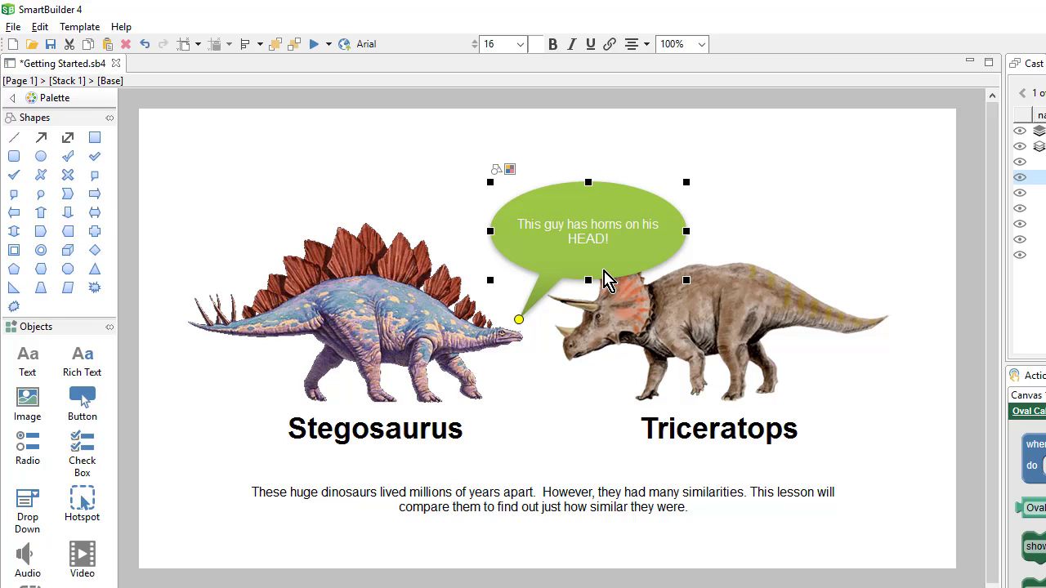
Step: Bold the callout text and shrink the bubble narrower and shorter
{"action": "left_click", "coordinate": [553, 44]}
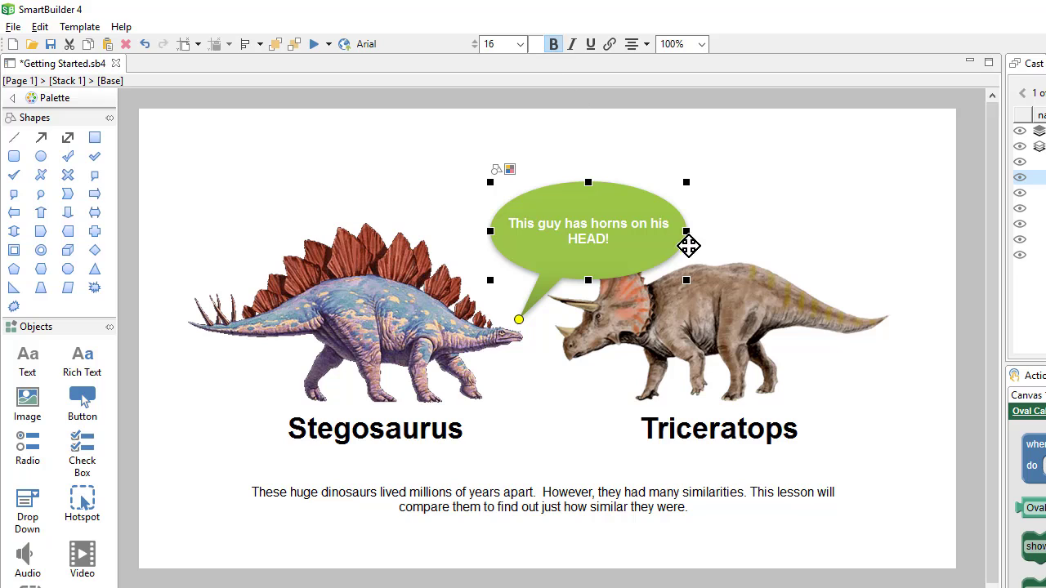
{"action": "left_click_drag", "start_coordinate": [687, 232], "coordinate": [654, 235]}
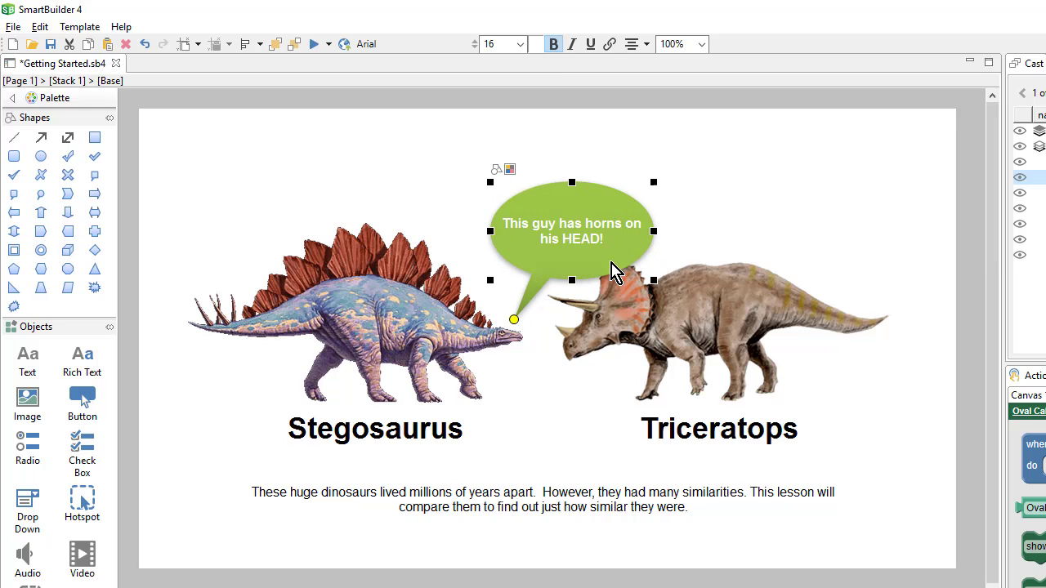
{"action": "left_click_drag", "start_coordinate": [575, 262], "coordinate": [569, 286]}
Step: Move the Stegosaurus and its label left, and the Triceratops and its label right
{"action": "left_click_drag", "start_coordinate": [153, 141], "coordinate": [554, 484]}
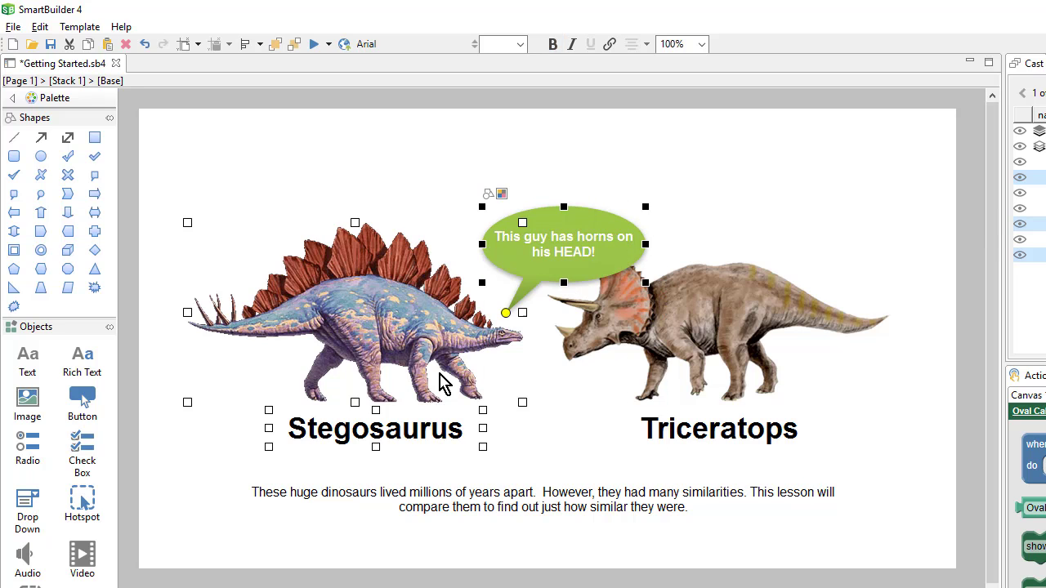
{"action": "left_click_drag", "start_coordinate": [444, 385], "coordinate": [422, 388]}
{"action": "left_click", "coordinate": [683, 367]}
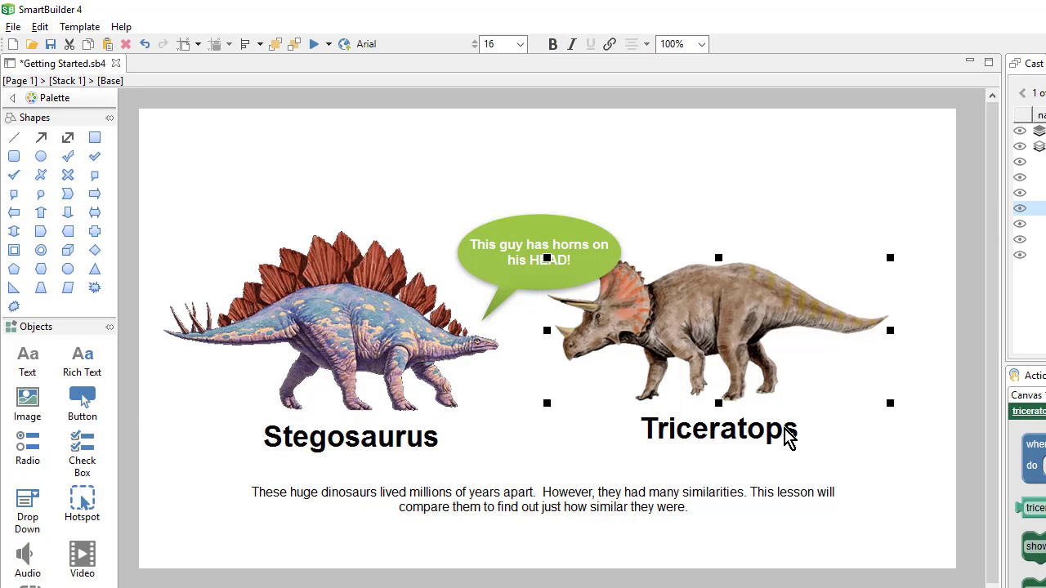
{"action": "left_click", "coordinate": [768, 438], "text": "shift"}
{"action": "left_click_drag", "start_coordinate": [754, 439], "coordinate": [795, 451]}
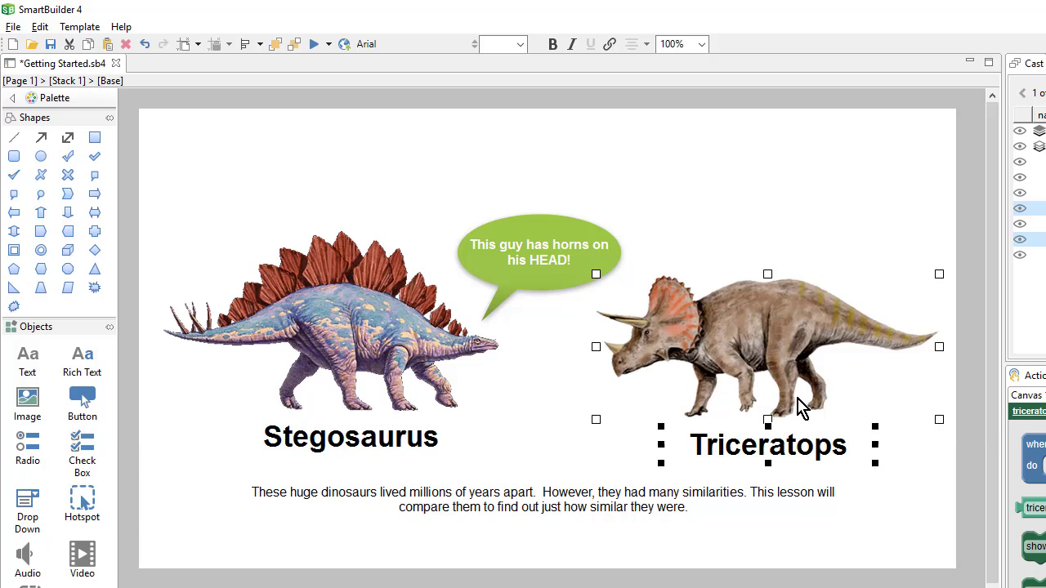
Step: Copy the horns speech bubble and bring up the paste options on the canvas
{"action": "left_click", "coordinate": [603, 449]}
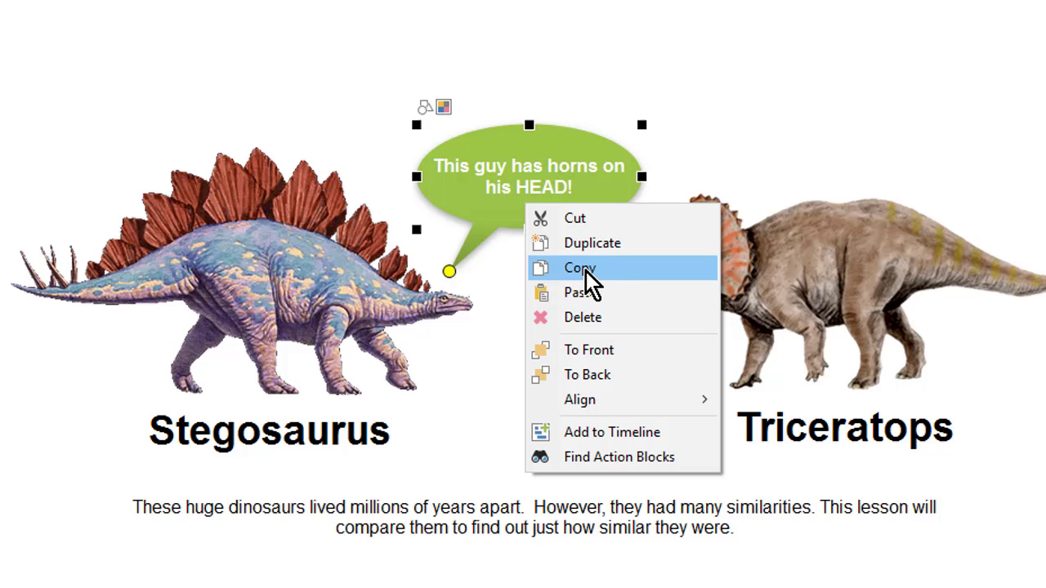
{"action": "left_click", "coordinate": [624, 272]}
{"action": "right_click", "coordinate": [559, 352]}
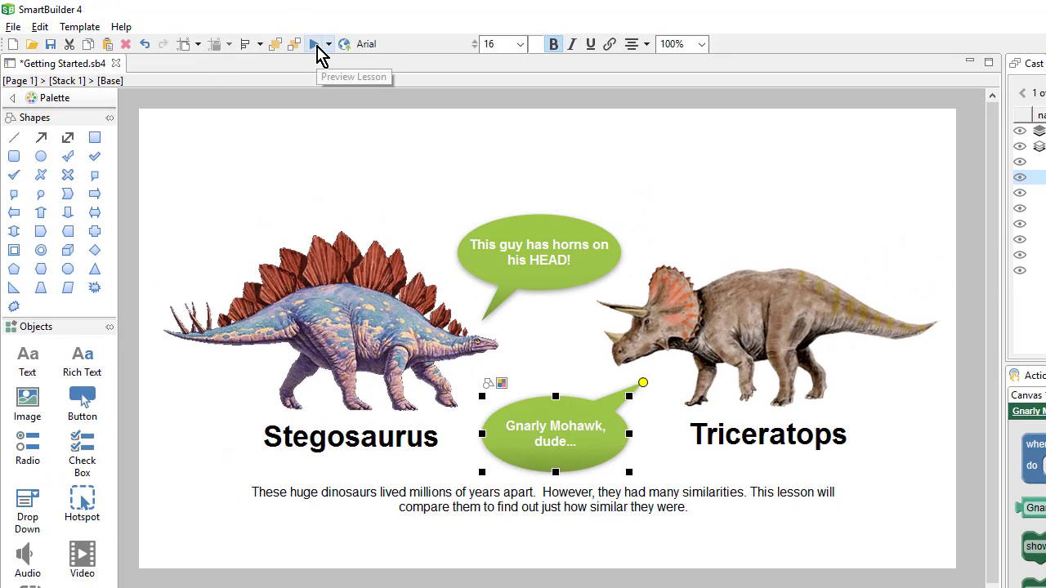
{"action": "left_click", "coordinate": [317, 48]}
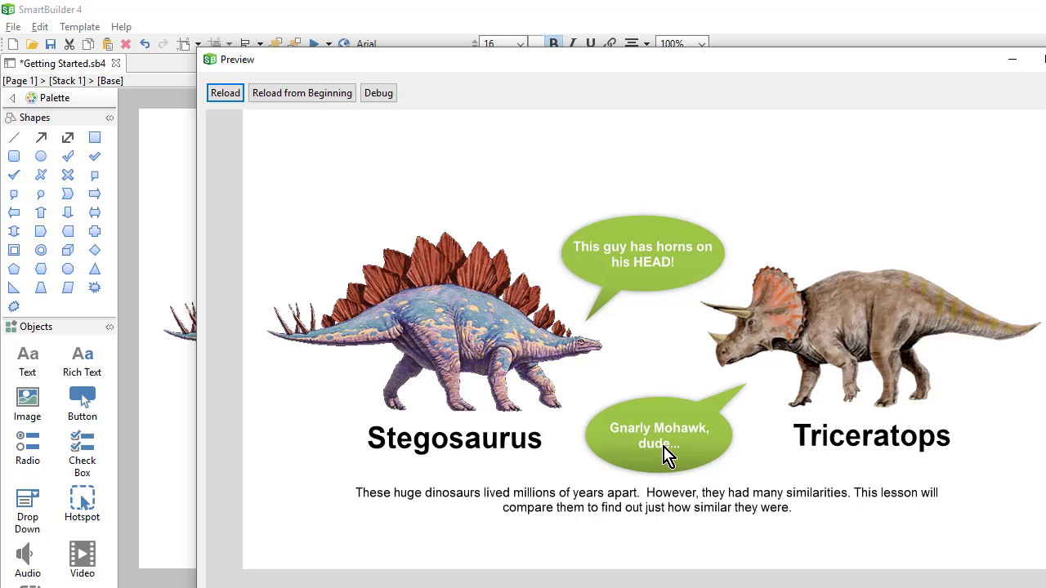
{"action": "left_click", "coordinate": [1041, 60]}
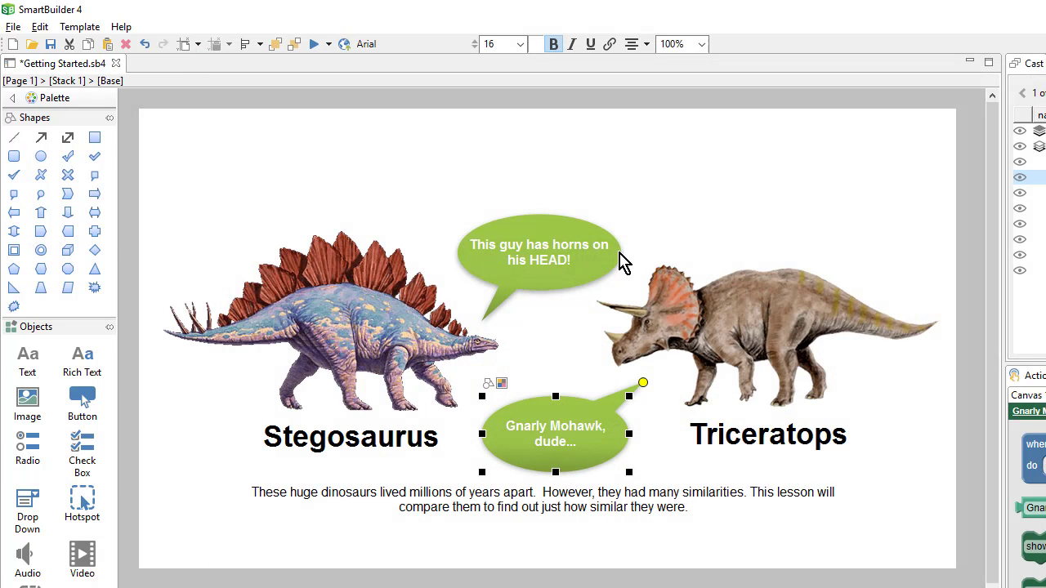
Step: Set Start Visible to False for the horns callout and the Gnarly Mohawk callout
{"action": "left_click", "coordinate": [552, 263]}
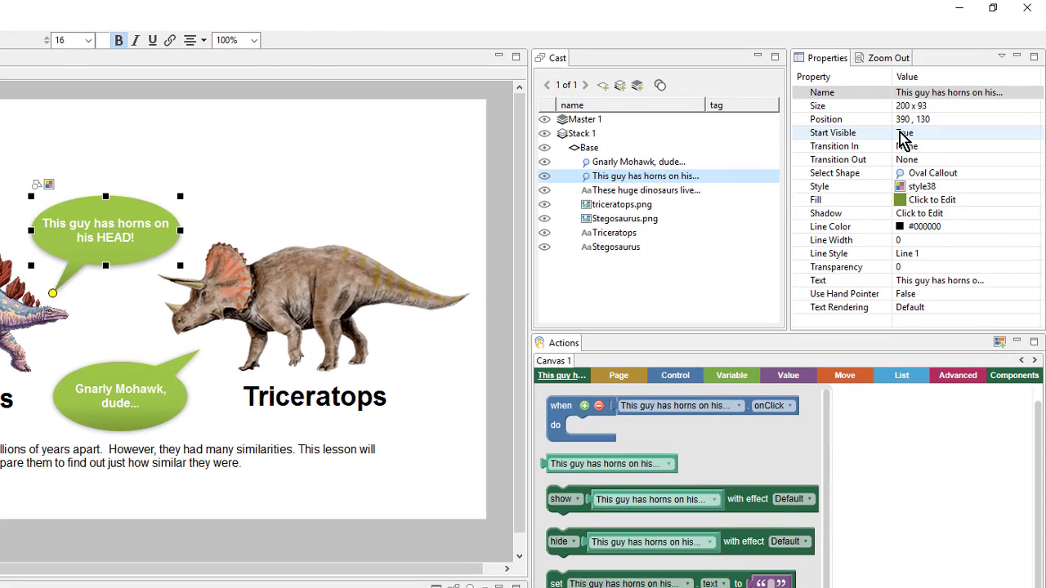
{"action": "left_click", "coordinate": [903, 134]}
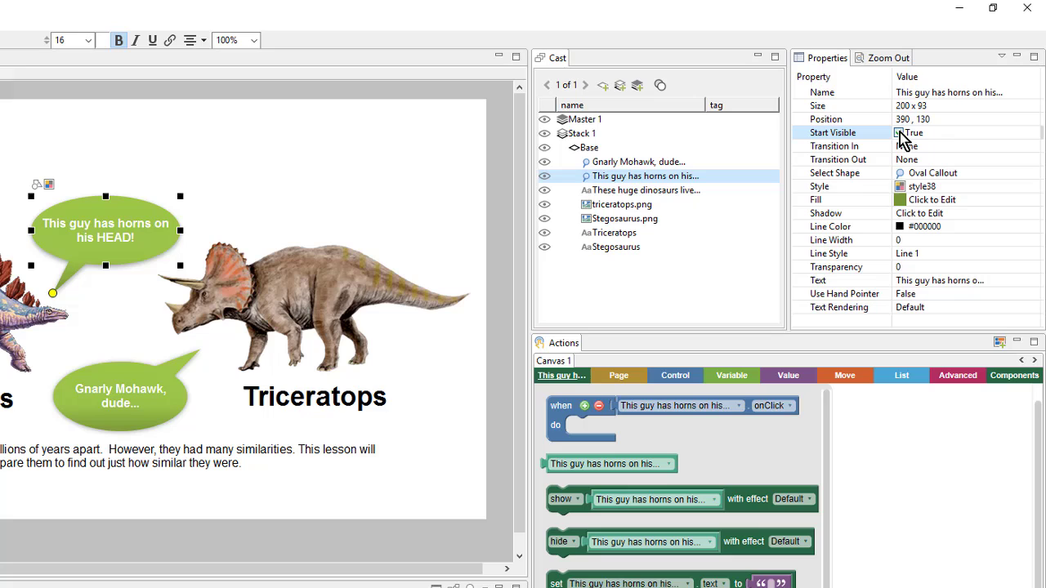
{"action": "left_click", "coordinate": [915, 135]}
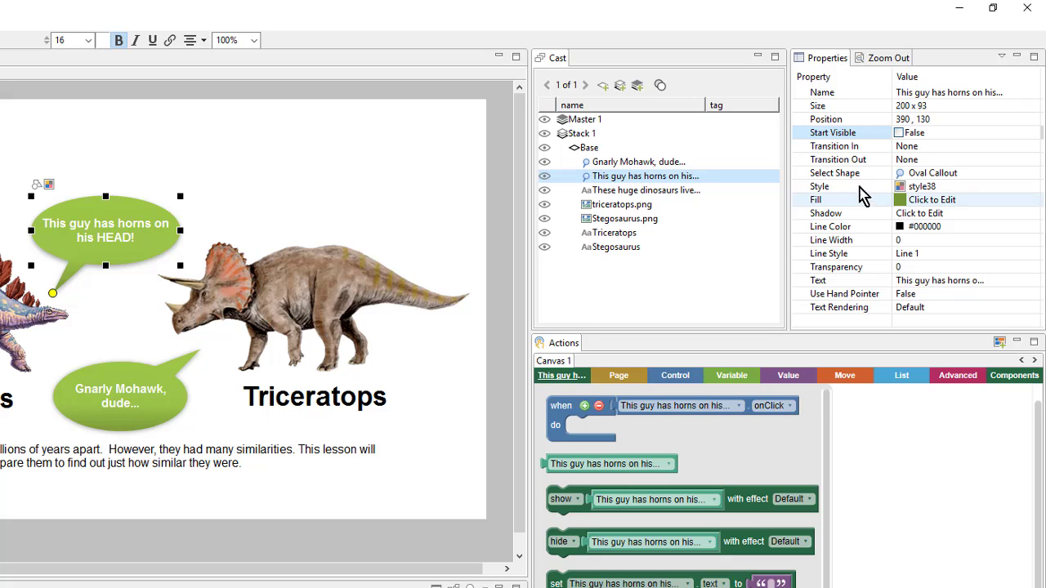
{"action": "left_click", "coordinate": [463, 198]}
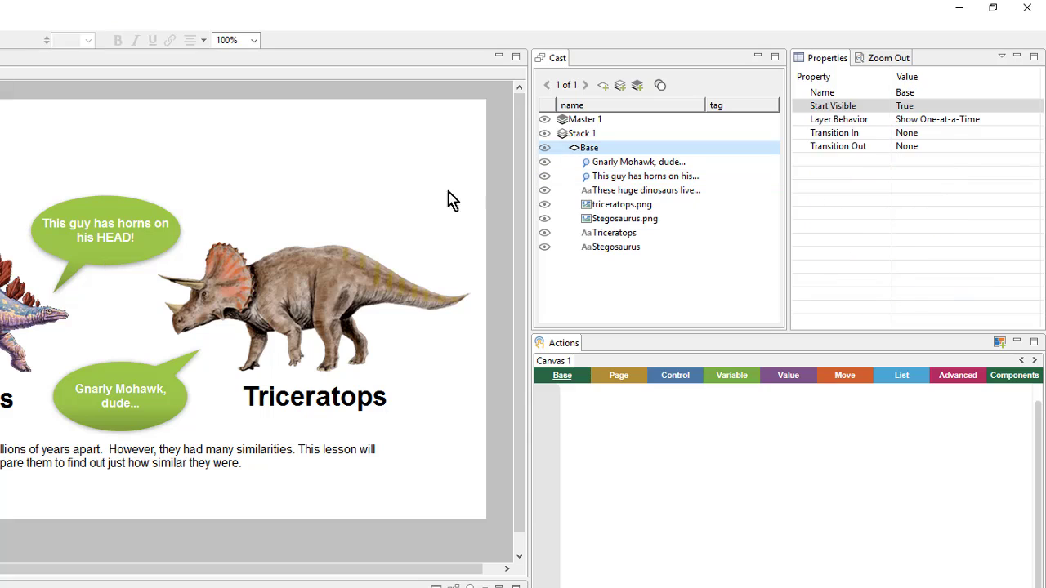
{"action": "left_click", "coordinate": [151, 383]}
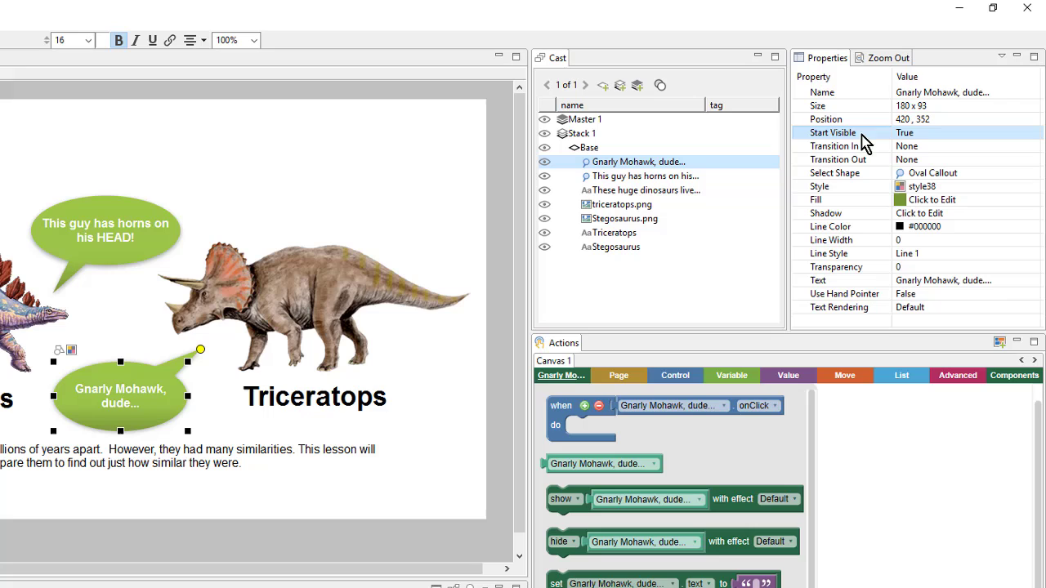
{"action": "left_click", "coordinate": [922, 135]}
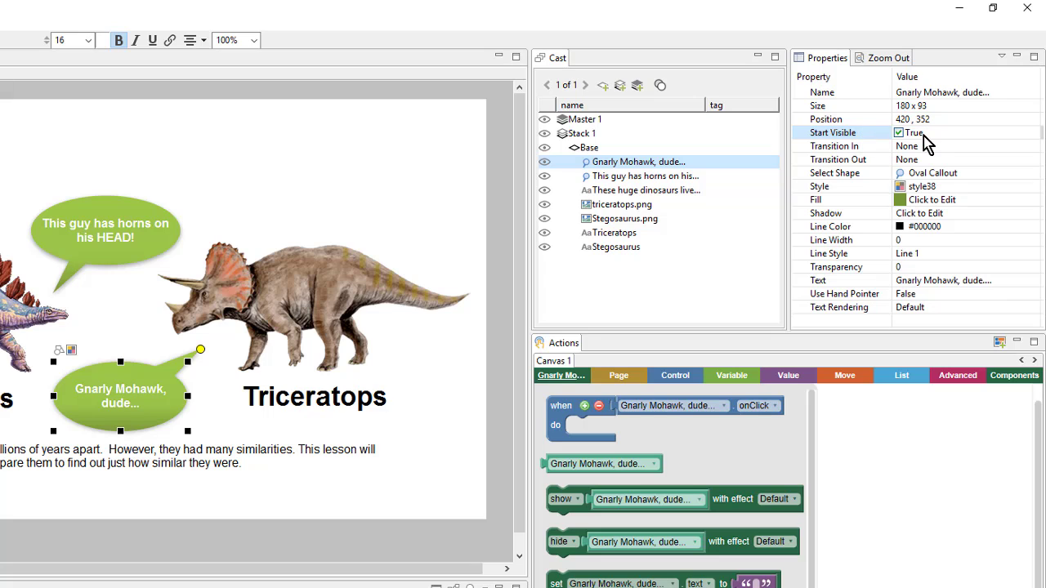
{"action": "left_click", "coordinate": [901, 134]}
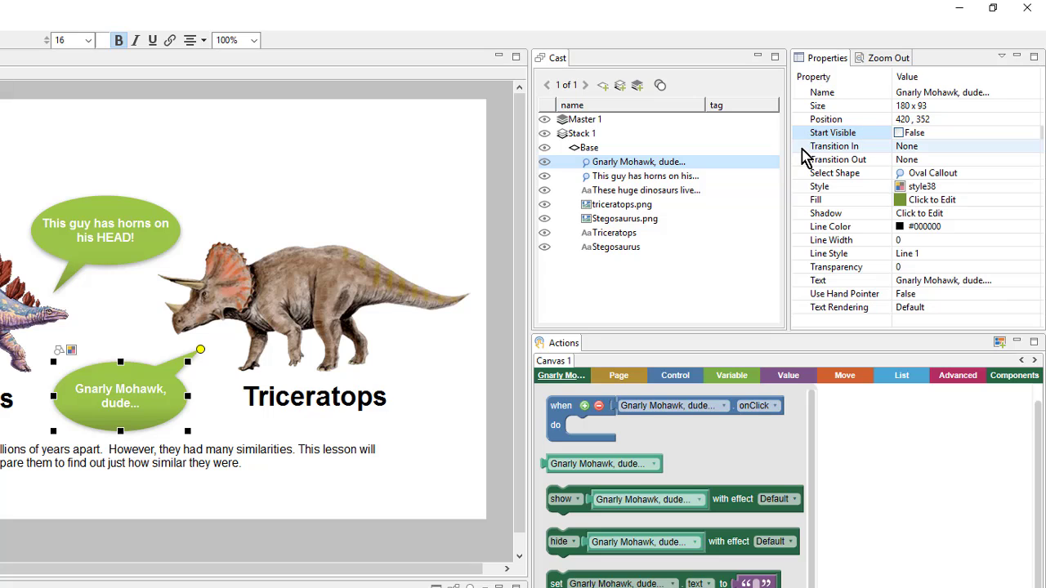
{"action": "left_click", "coordinate": [209, 436]}
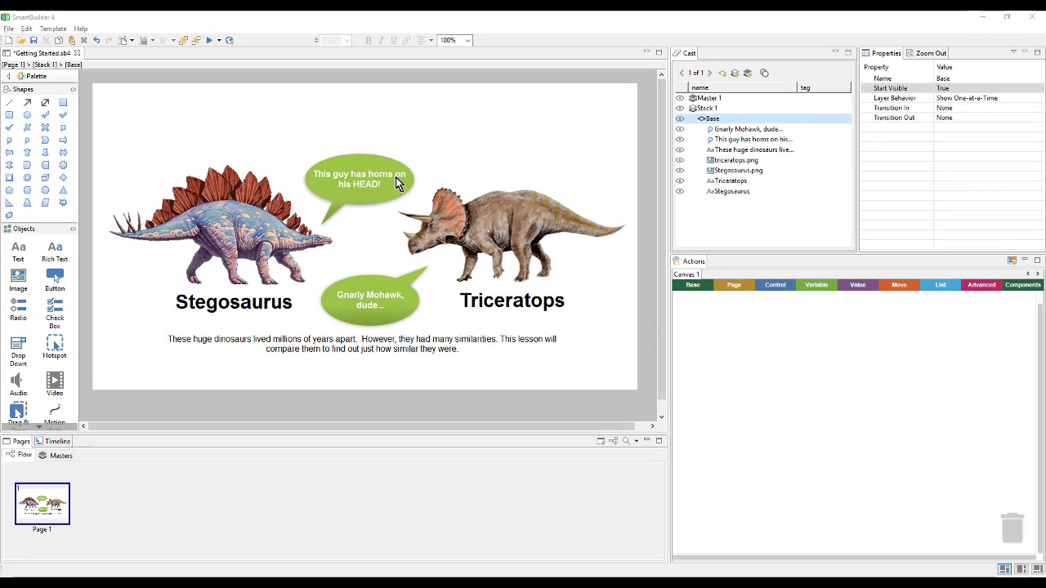
Step: View actions for the Stegosaurus, Triceratops label and picture, then browse the Page, Variable and Move blocks
{"action": "left_click", "coordinate": [272, 236]}
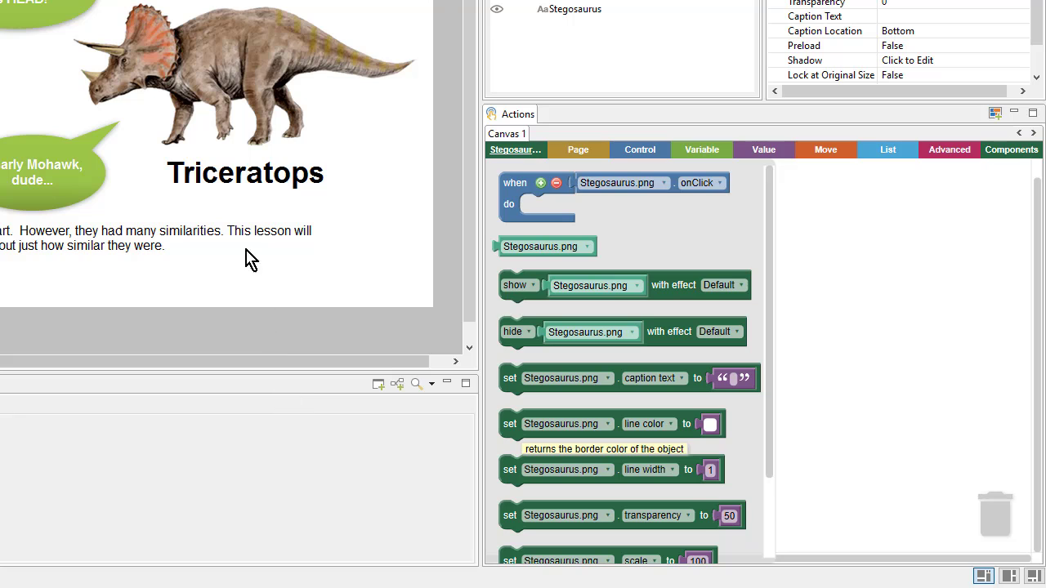
{"action": "left_click", "coordinate": [256, 194]}
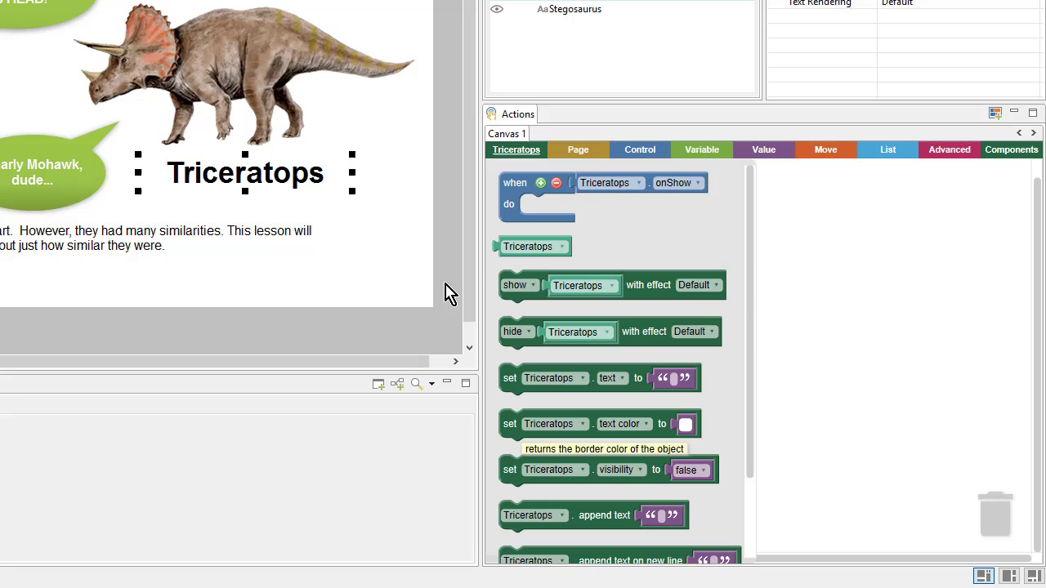
{"action": "left_click", "coordinate": [301, 92]}
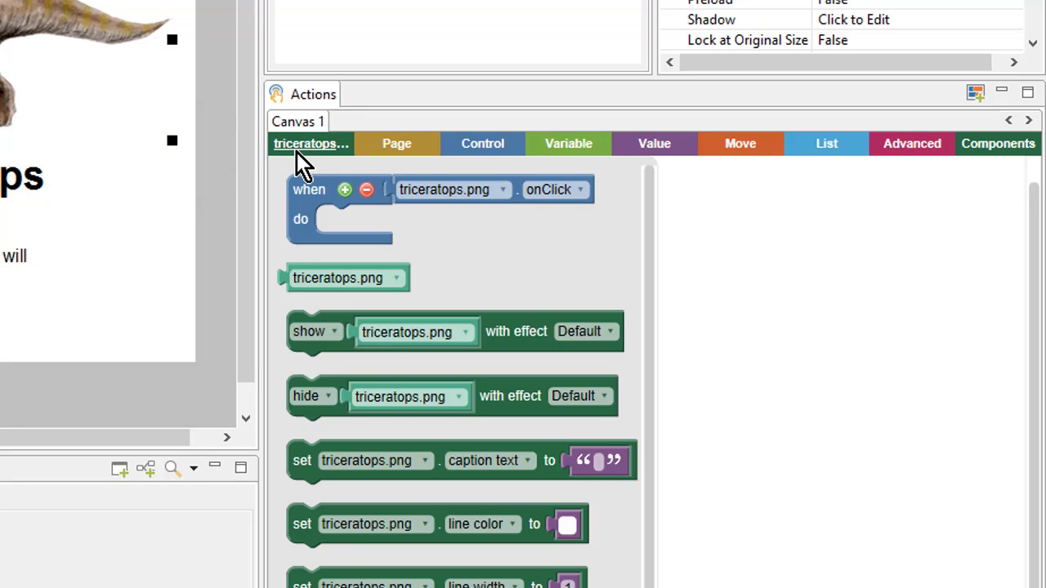
{"action": "left_click", "coordinate": [390, 146]}
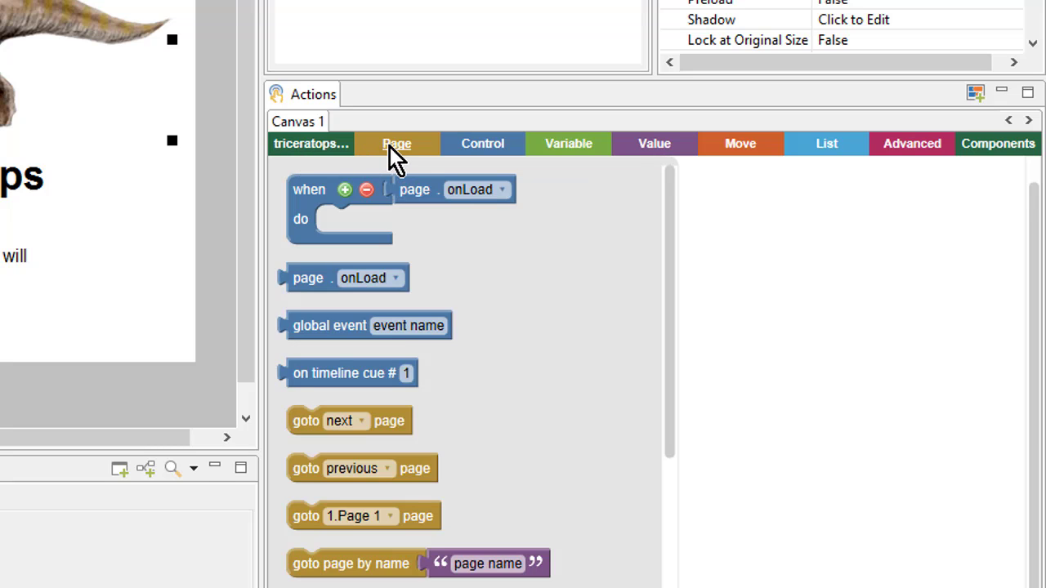
{"action": "left_click", "coordinate": [557, 147]}
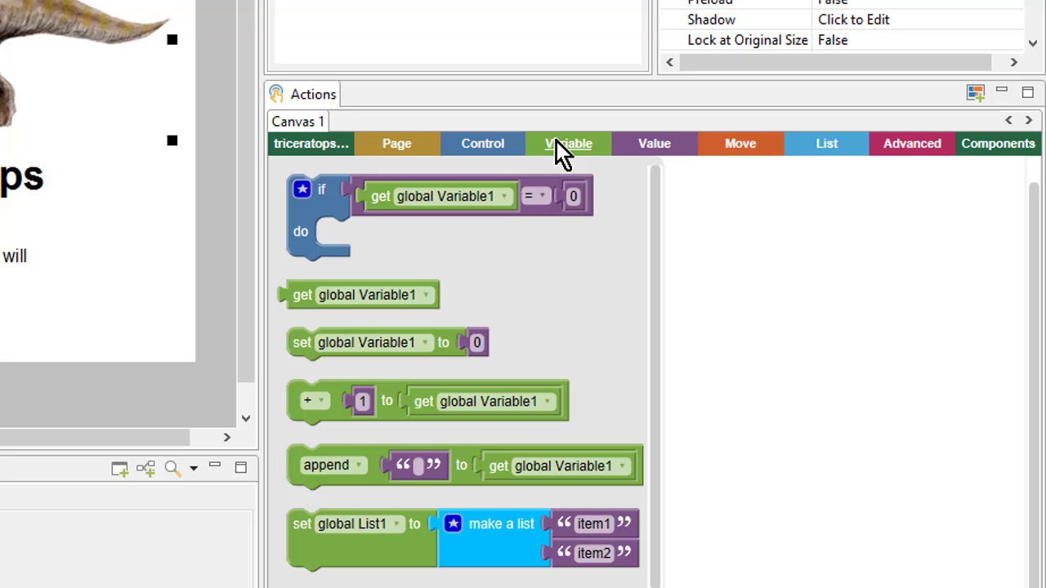
{"action": "left_click", "coordinate": [753, 141]}
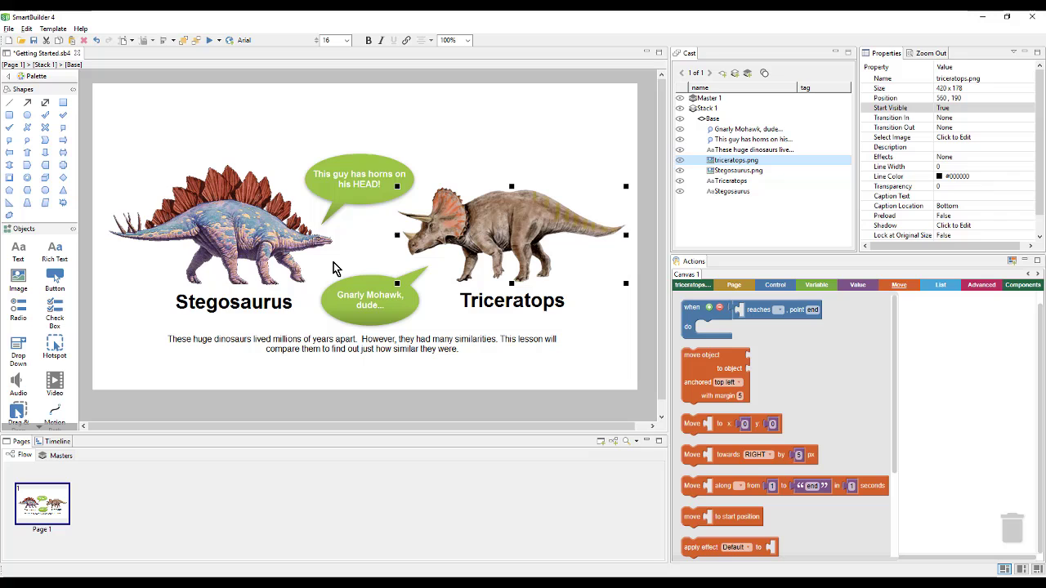
Step: Add a 'when Stegosaurus.png onClick' event block to the workspace, keeping onClick as the trigger
{"action": "left_click", "coordinate": [202, 241]}
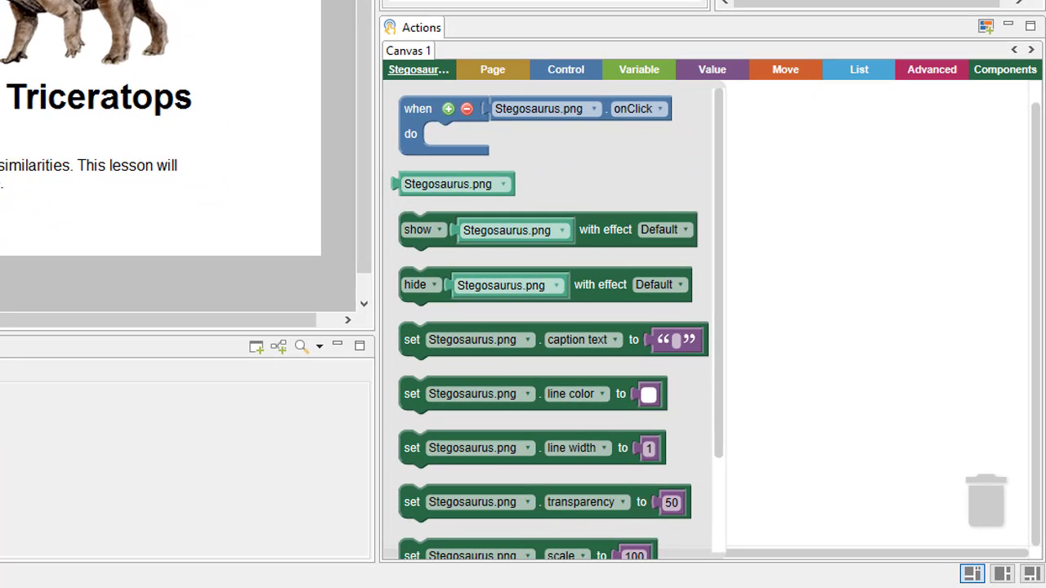
{"action": "left_click", "coordinate": [410, 134]}
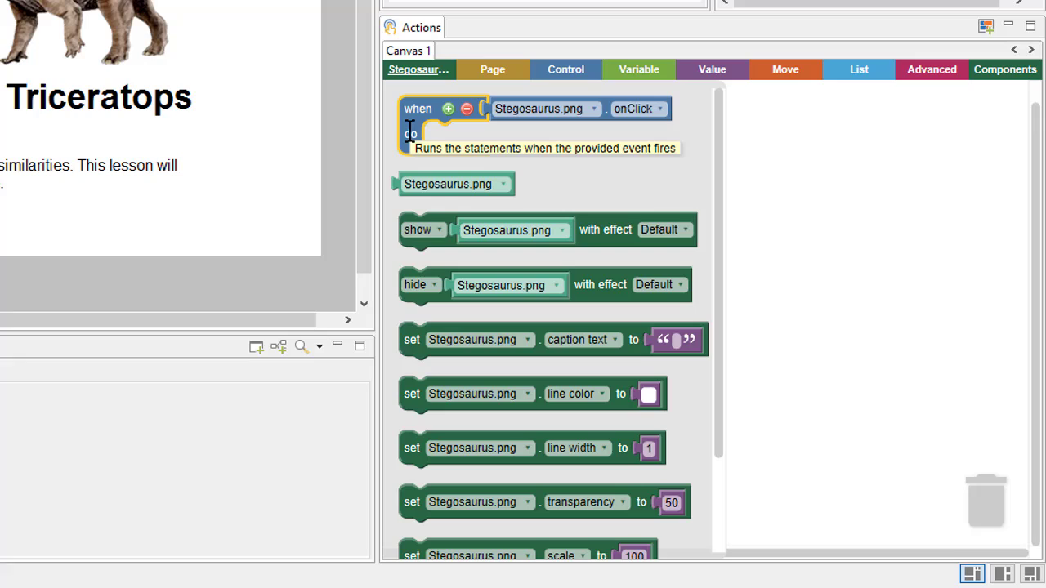
{"action": "mouse_move", "coordinate": [409, 134]}
{"action": "left_mouse_down"}
{"action": "mouse_move", "coordinate": [456, 133]}
{"action": "mouse_move", "coordinate": [418, 133]}
{"action": "left_mouse_up"}
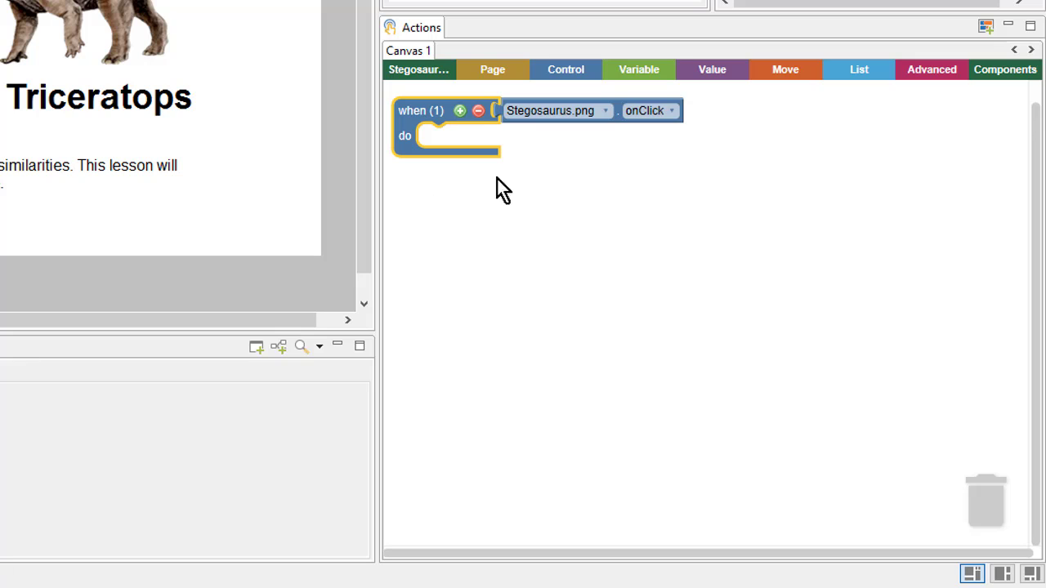
{"action": "left_click", "coordinate": [646, 112]}
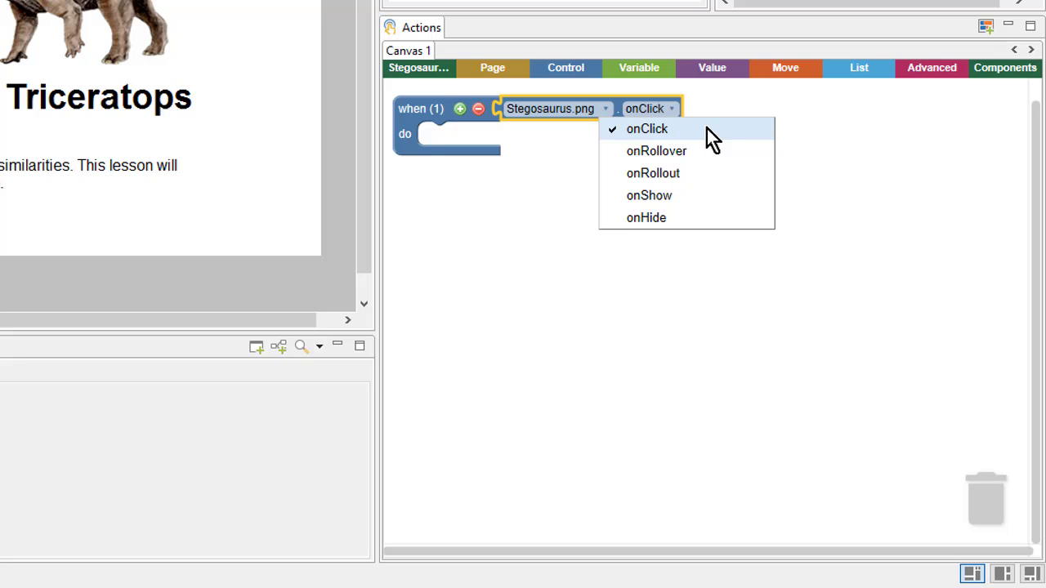
{"action": "left_click", "coordinate": [798, 134]}
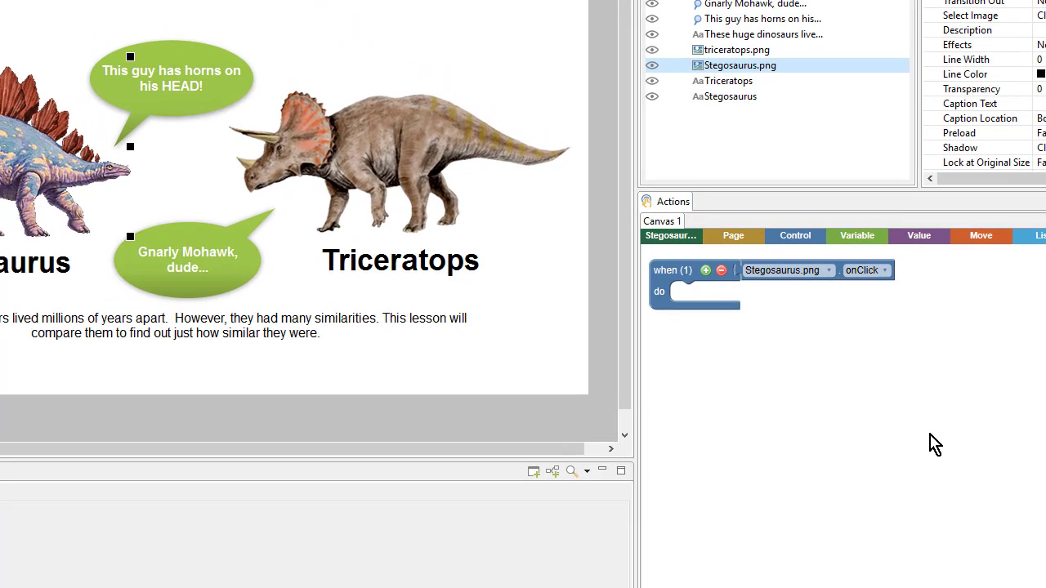
Step: Put the horns bubble's show-with-effect action into the Stegosaurus onClick do slot
{"action": "left_click", "coordinate": [166, 120]}
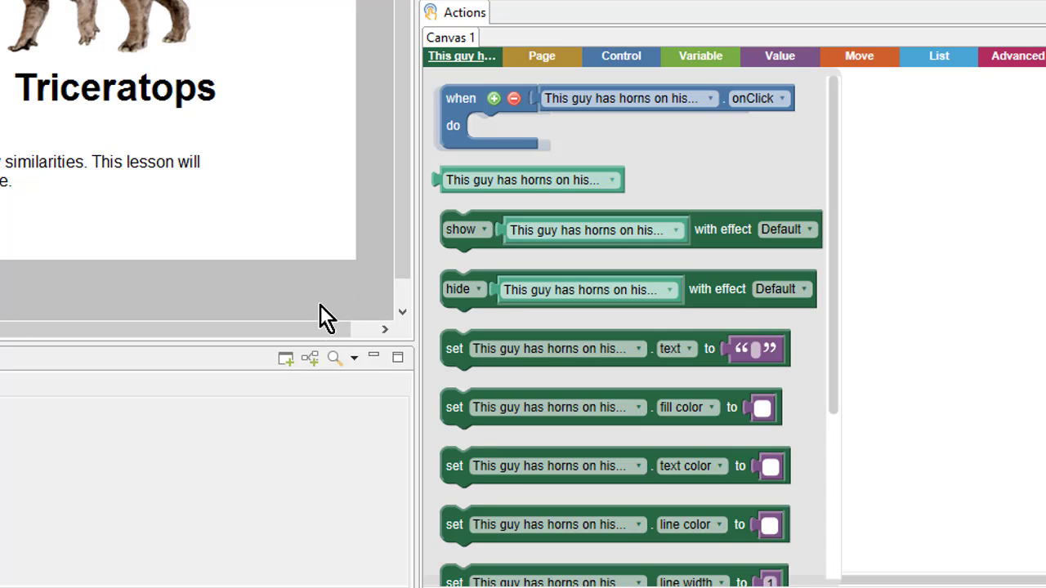
{"action": "left_click", "coordinate": [447, 356]}
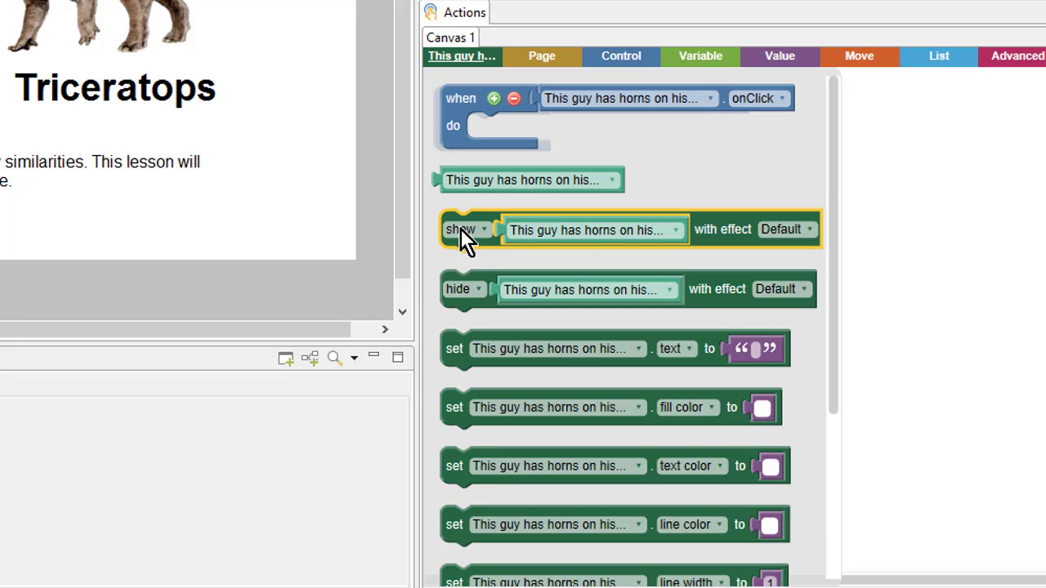
{"action": "left_click_drag", "start_coordinate": [460, 228], "coordinate": [616, 237]}
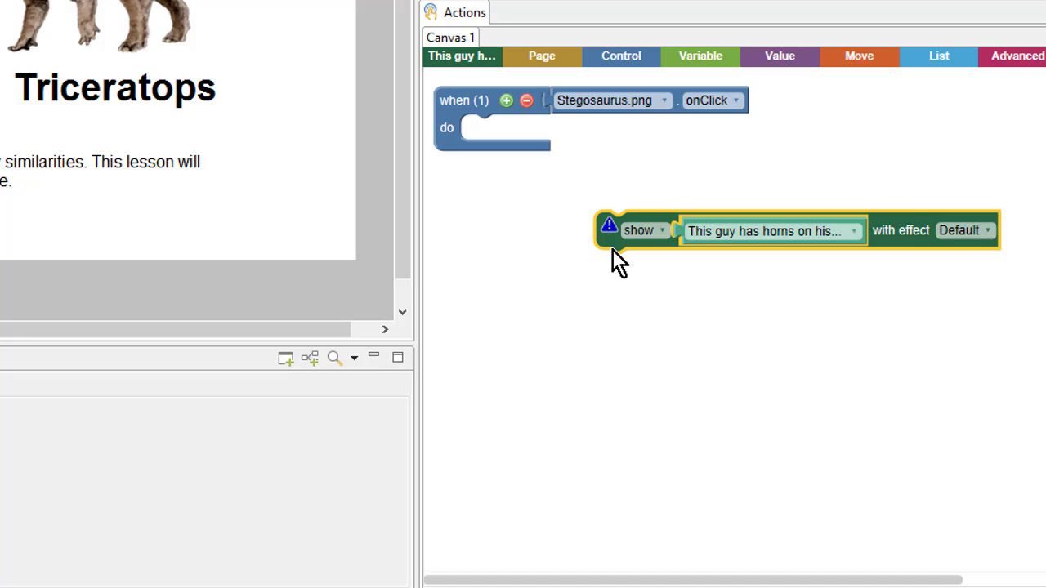
{"action": "left_click_drag", "start_coordinate": [613, 248], "coordinate": [485, 157]}
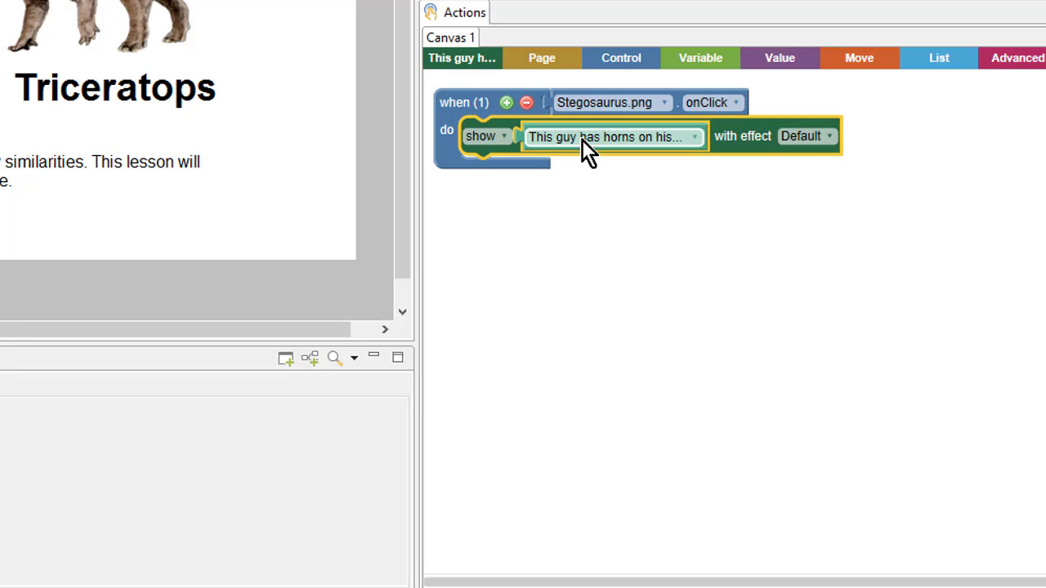
{"action": "left_click", "coordinate": [578, 302]}
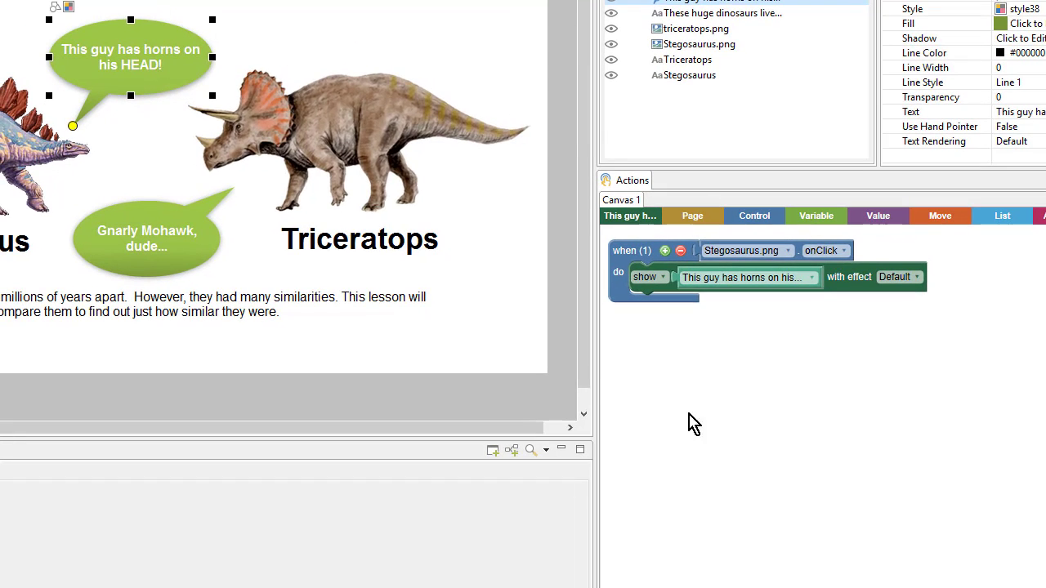
Step: Add a triceratops onClick event that shows the 'Gnarly Mohawk, dude...' bubble
{"action": "left_click", "coordinate": [391, 163]}
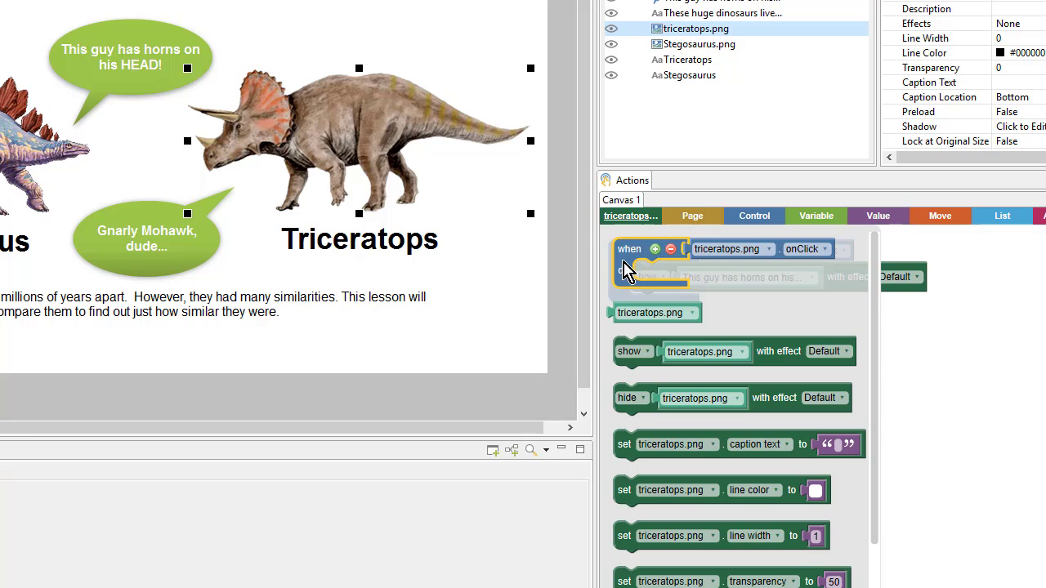
{"action": "left_click_drag", "start_coordinate": [626, 269], "coordinate": [629, 381]}
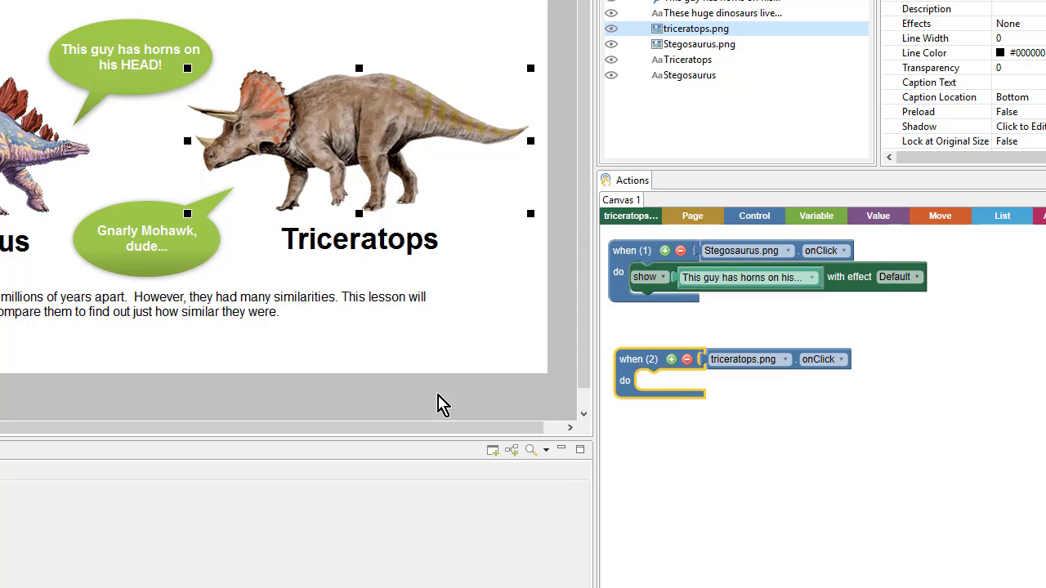
{"action": "left_click", "coordinate": [183, 276]}
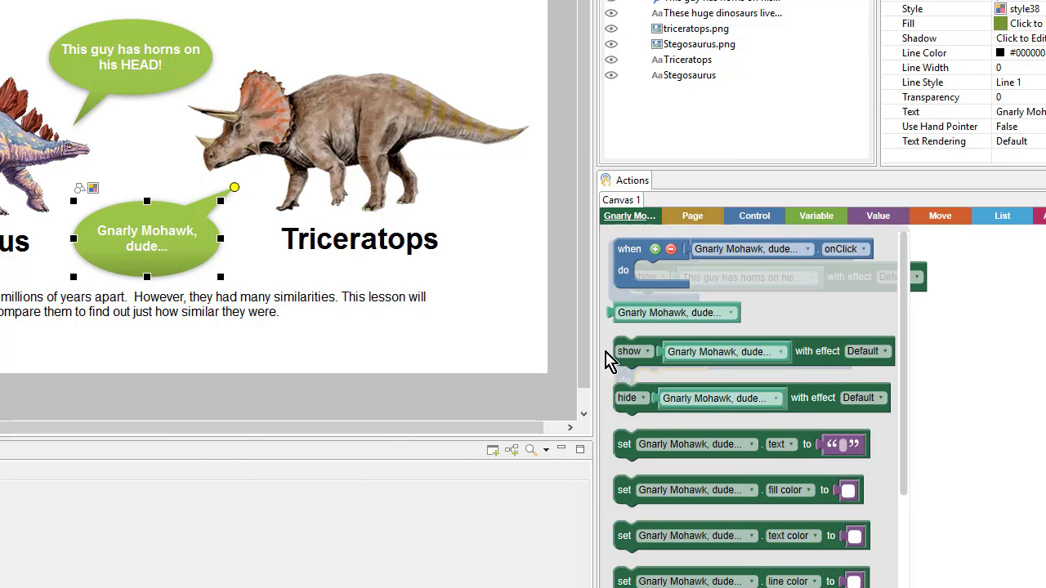
{"action": "left_click_drag", "start_coordinate": [622, 353], "coordinate": [656, 409]}
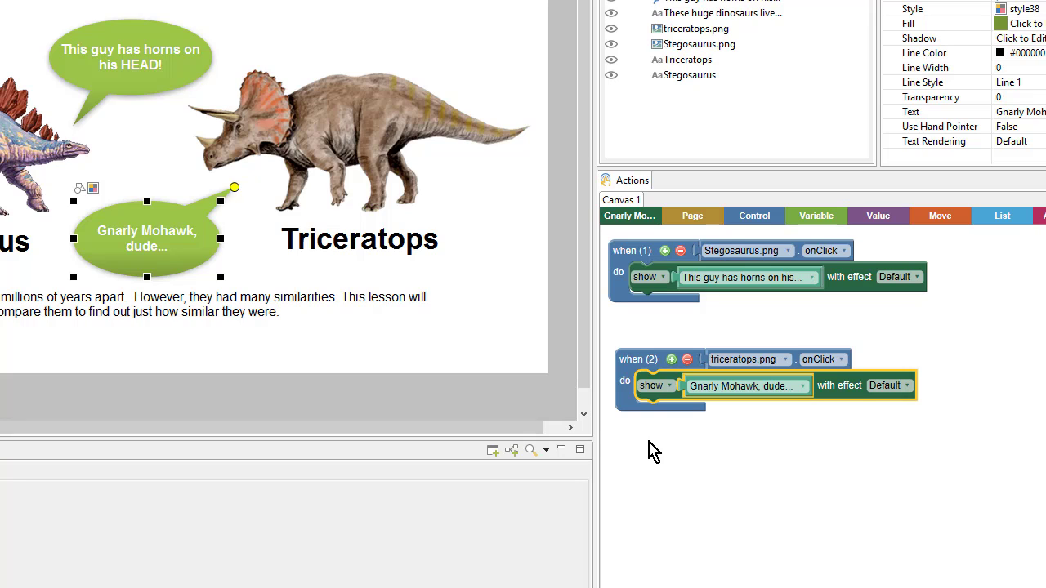
Step: Add a hide-horns-bubble action to the triceratops event, then drag it away to remove it
{"action": "left_click", "coordinate": [139, 99]}
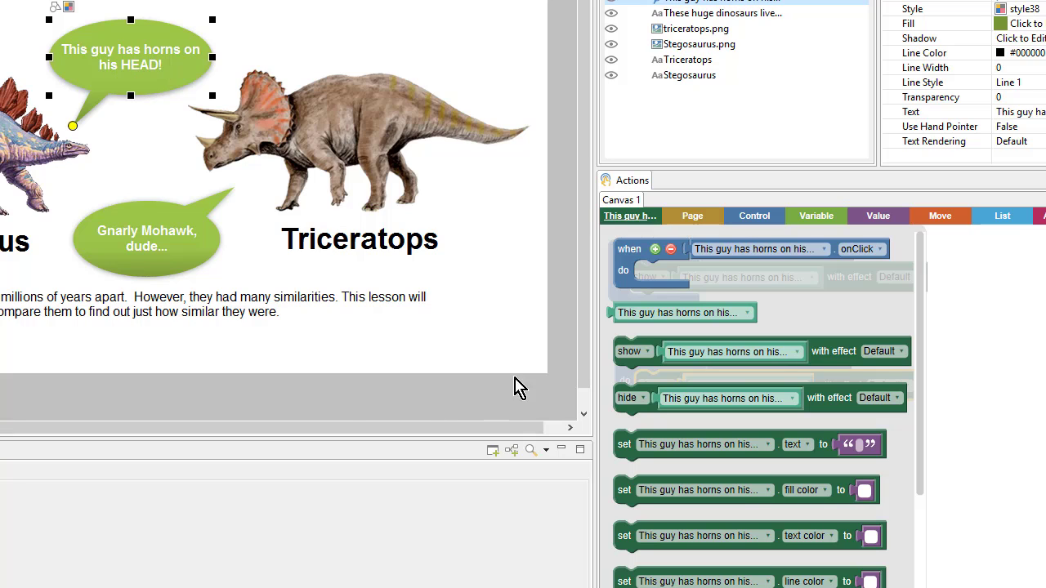
{"action": "left_click_drag", "start_coordinate": [626, 401], "coordinate": [647, 422]}
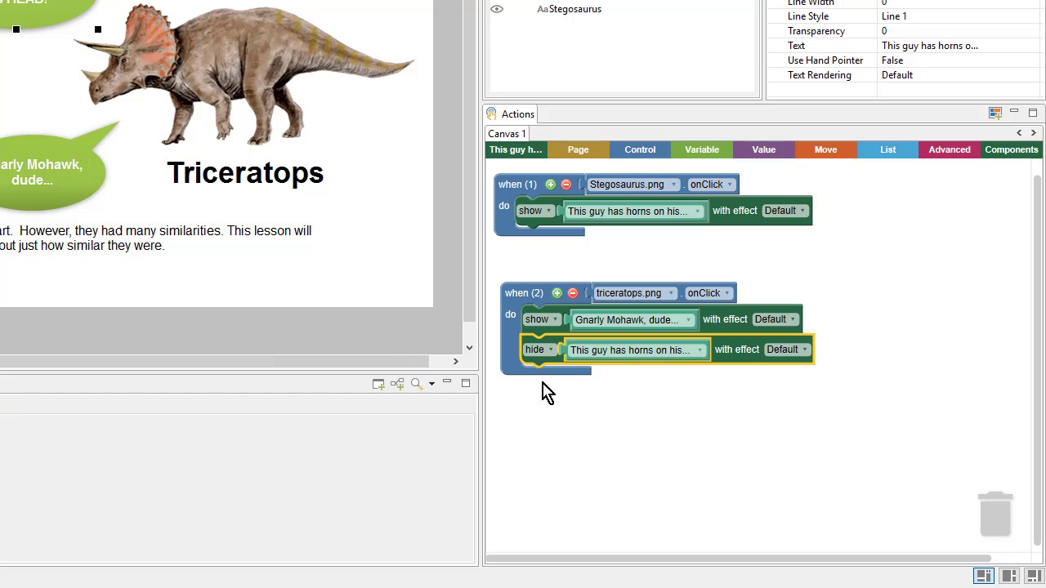
{"action": "left_click_drag", "start_coordinate": [544, 384], "coordinate": [975, 525]}
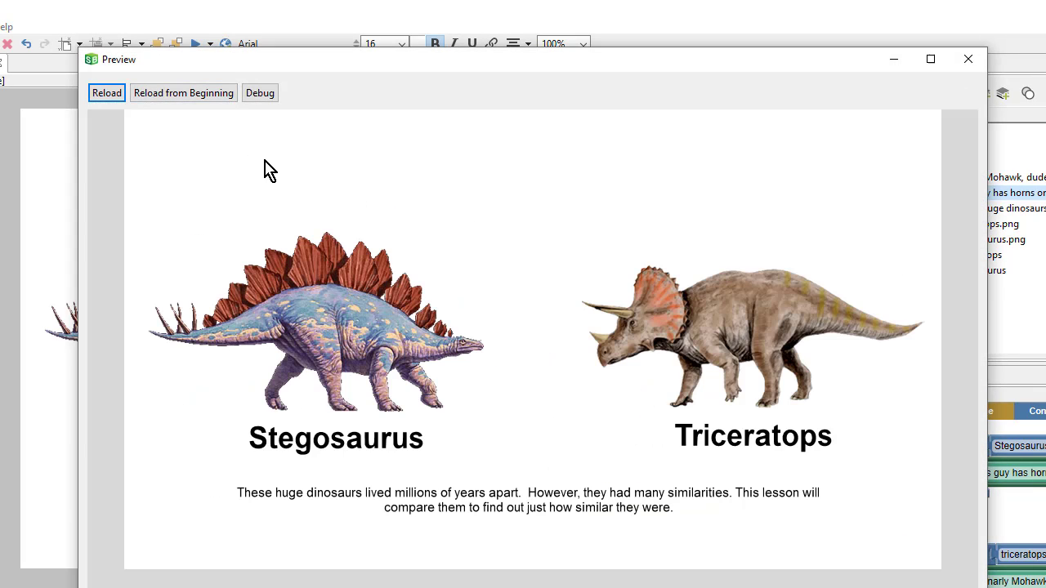
Step: Test the Stegosaurus and then the Triceratops in preview, confirming each reveals its green speech bubble
{"action": "left_click", "coordinate": [273, 320]}
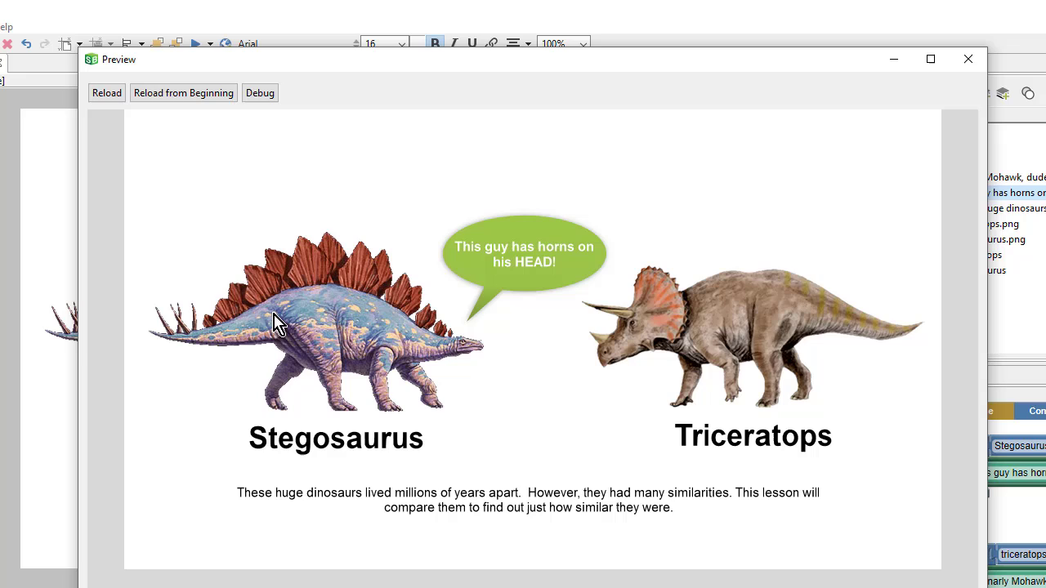
{"action": "left_click", "coordinate": [753, 333]}
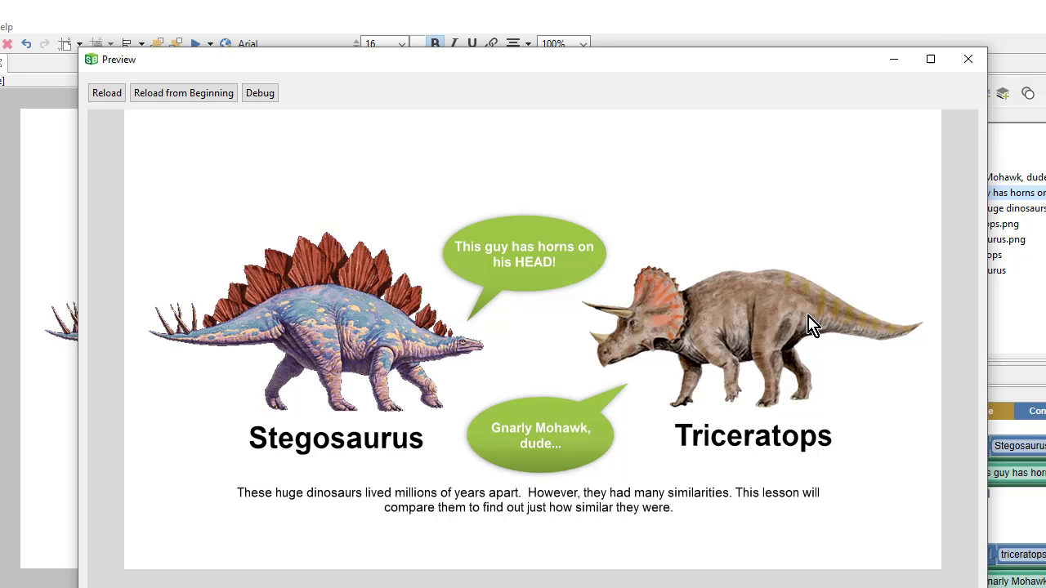
Step: Leave the preview and change the horns and Gnarly Mohawk bubbles' show effect from Default to Fade
{"action": "left_click", "coordinate": [969, 61]}
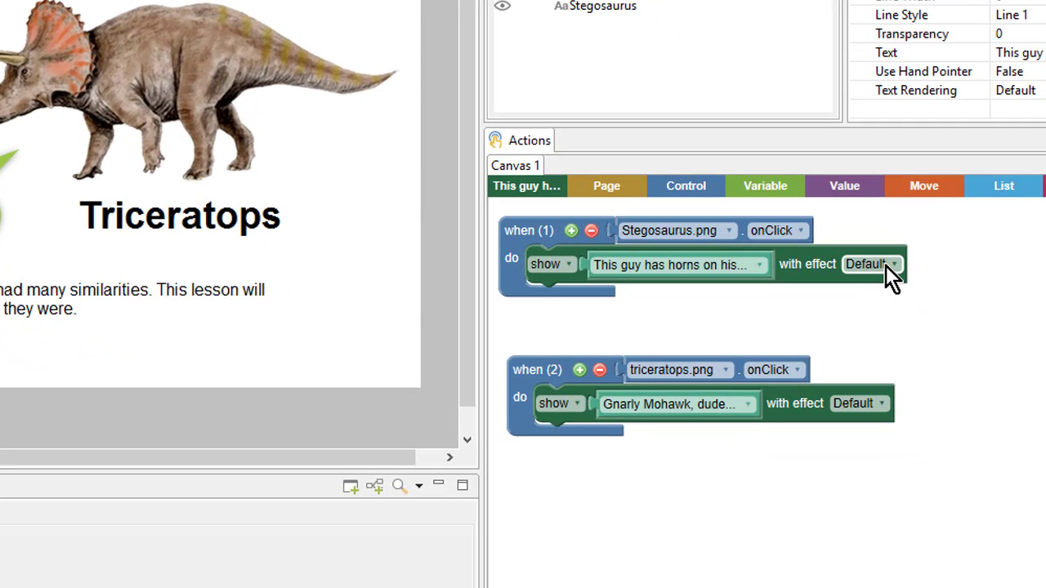
{"action": "left_click", "coordinate": [886, 265]}
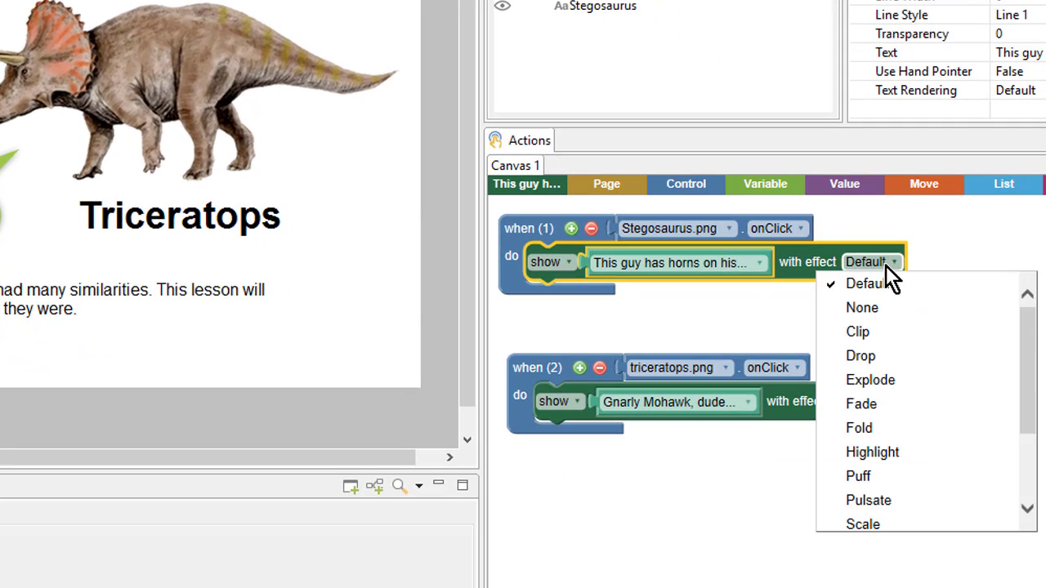
{"action": "left_click", "coordinate": [927, 400]}
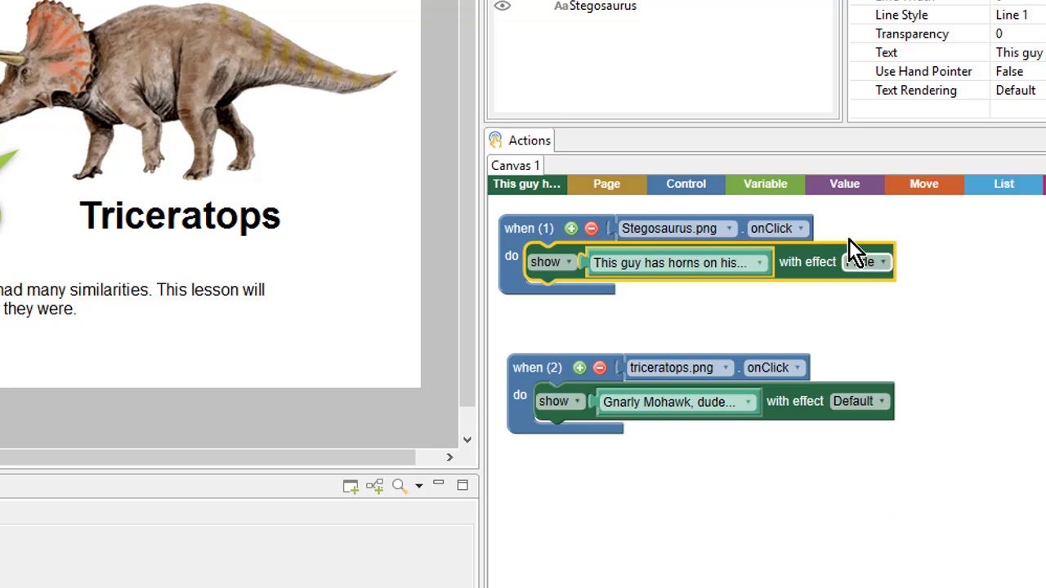
{"action": "left_click", "coordinate": [872, 398]}
{"action": "left_click", "coordinate": [858, 542]}
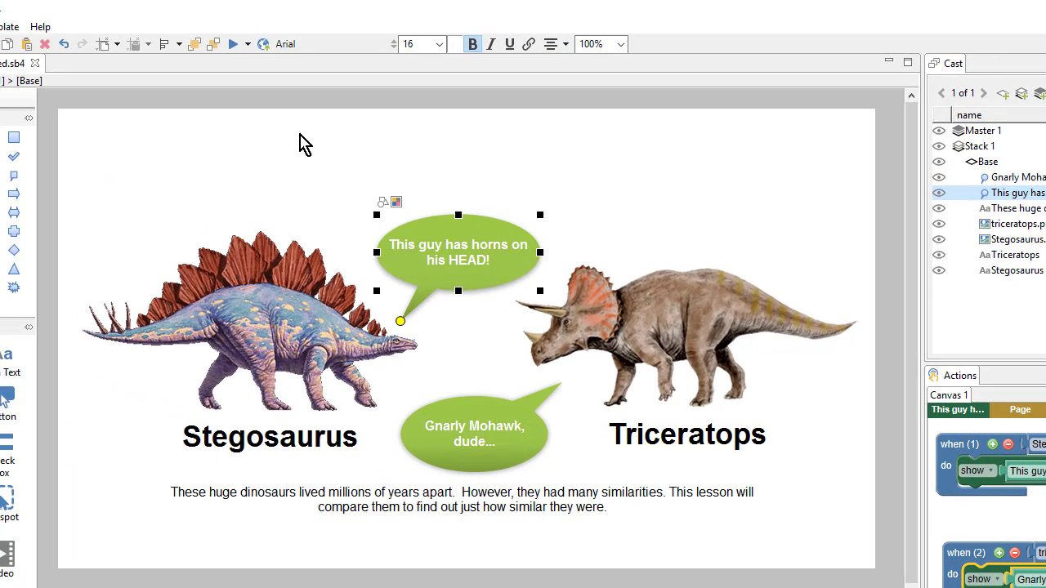
Step: Preview the page once more to check the faded-in callouts, then save Getting Started.sb4
{"action": "left_click", "coordinate": [232, 45]}
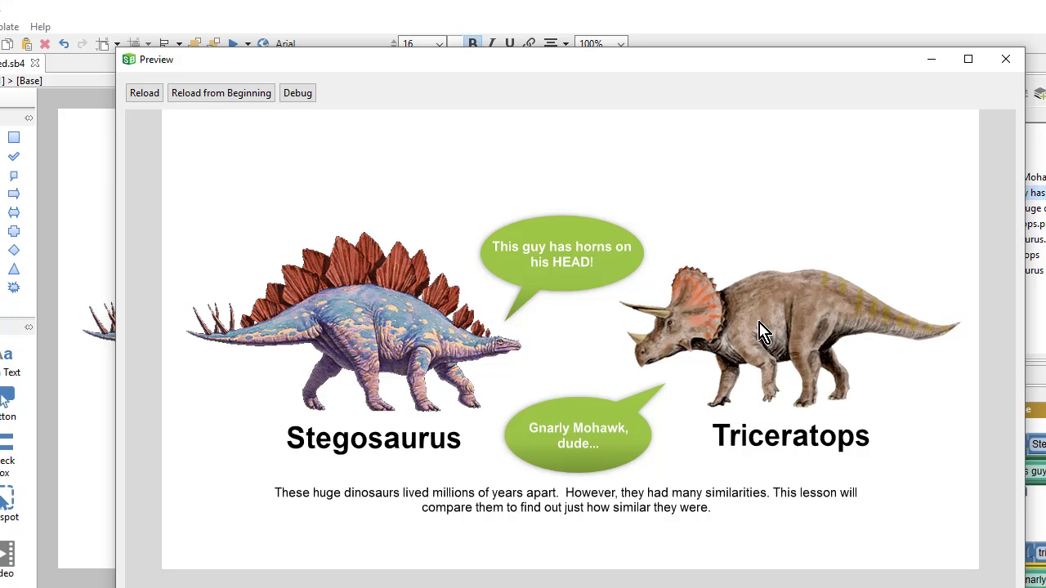
{"action": "left_click", "coordinate": [1010, 62]}
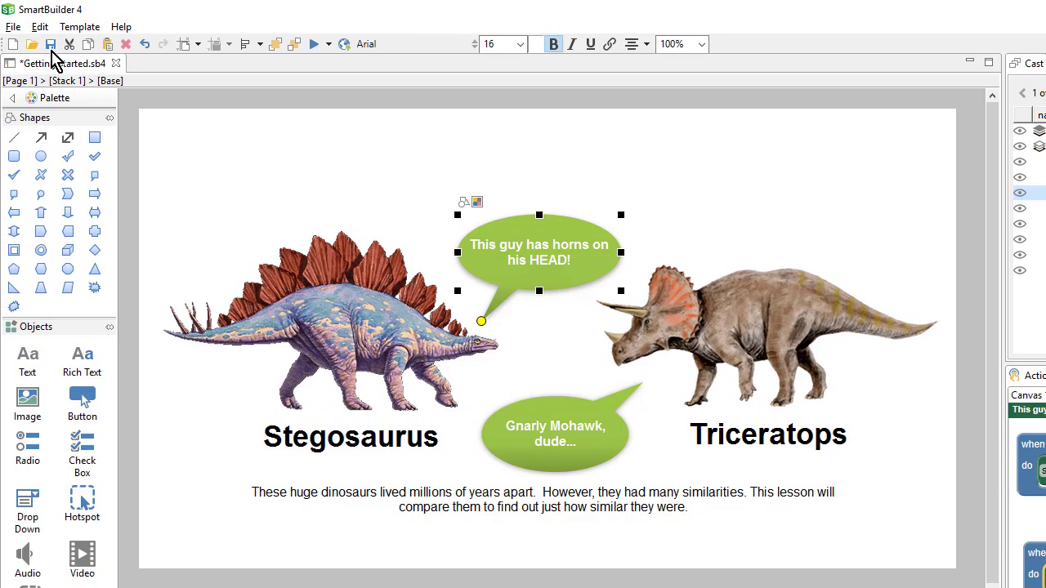
{"action": "left_click", "coordinate": [49, 45]}
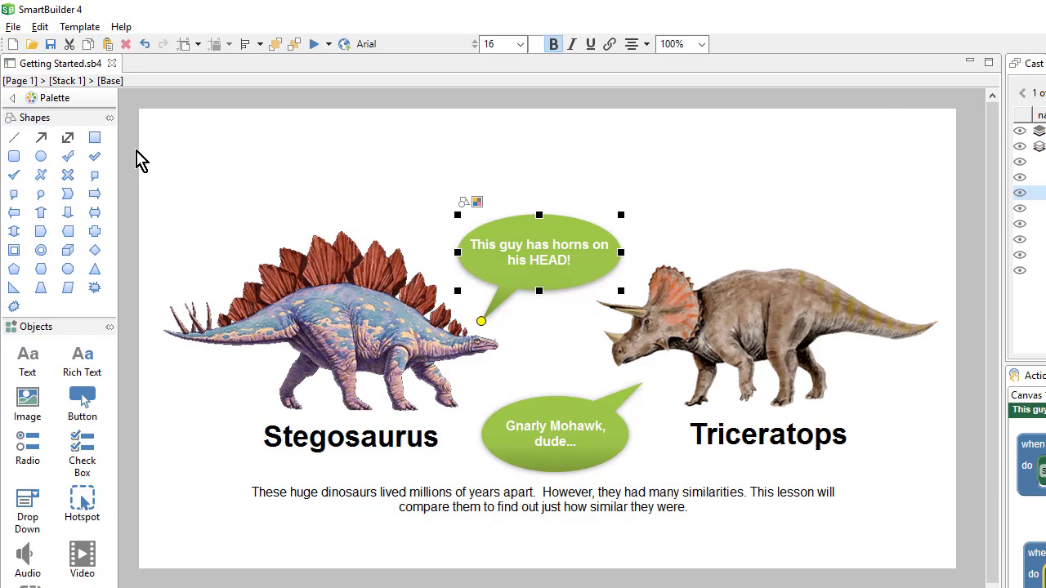